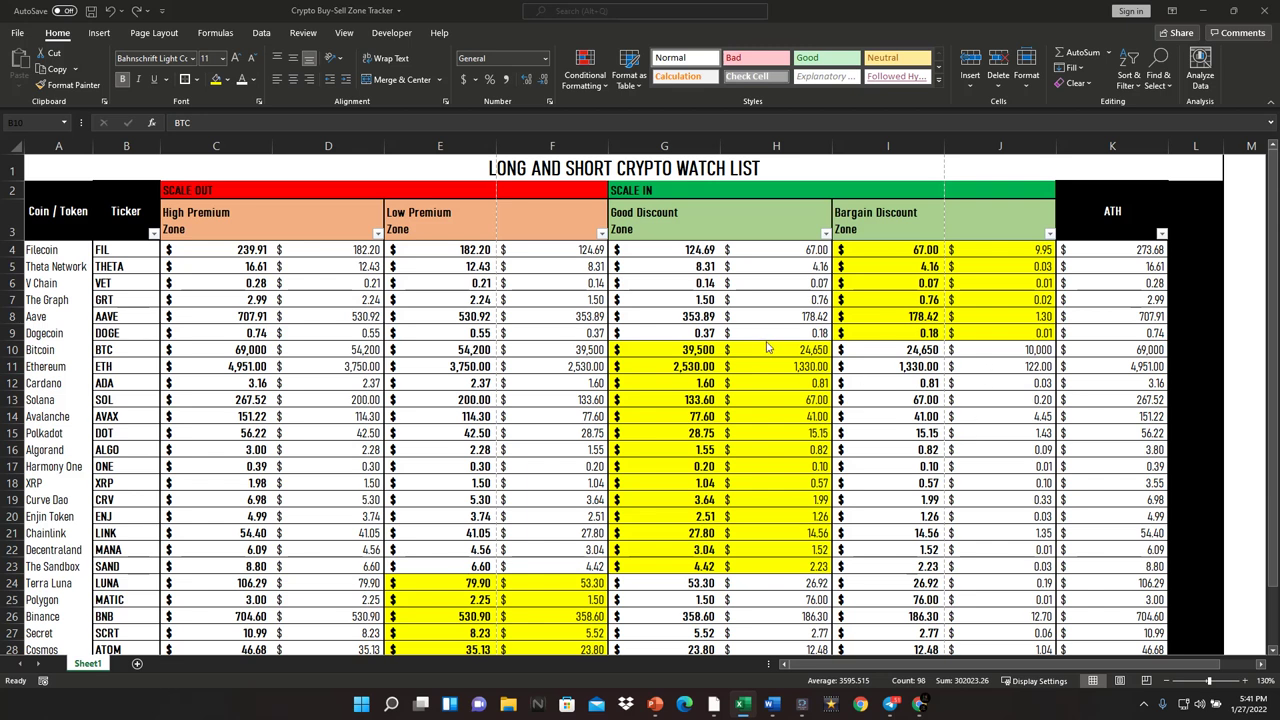
Review the scale-out and scale-in price zones for all coins in the long and short crypto watch list
scroll(767, 347, down, 1)
scroll(767, 347, up, 1)
scroll(451, 285, down, 2)
scroll(451, 285, up, 1)
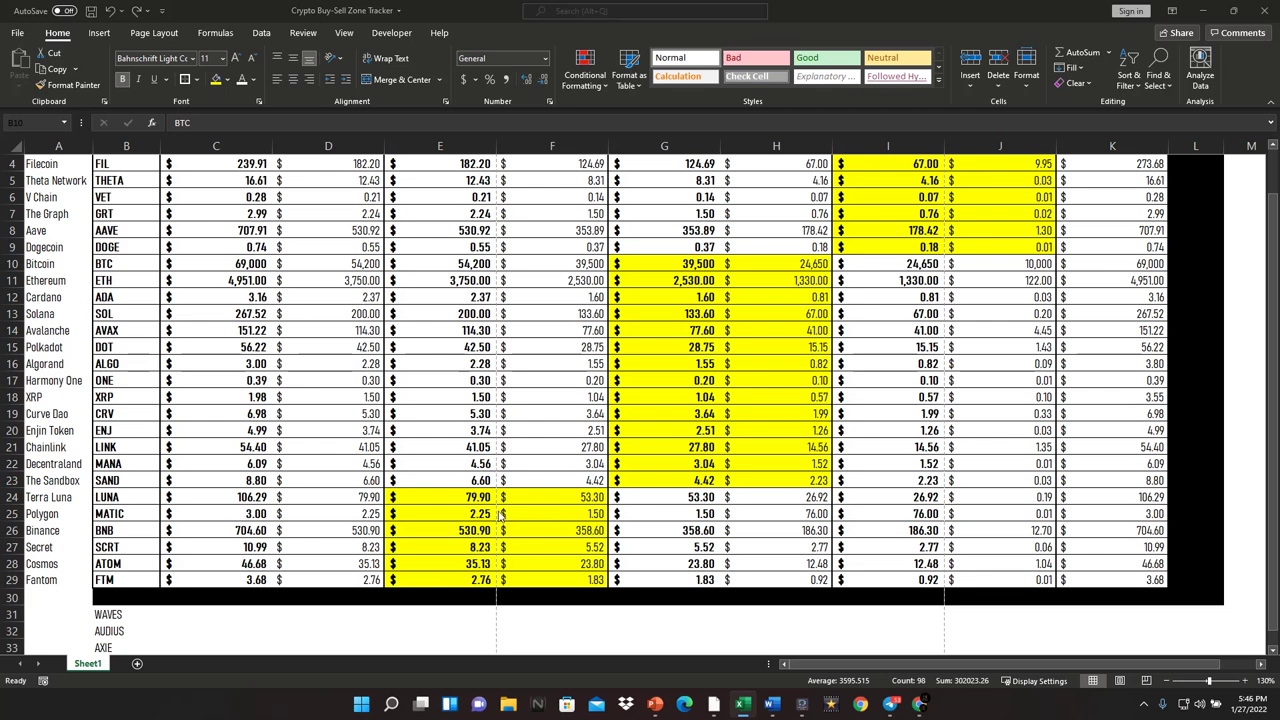
scroll(499, 513, up, 1)
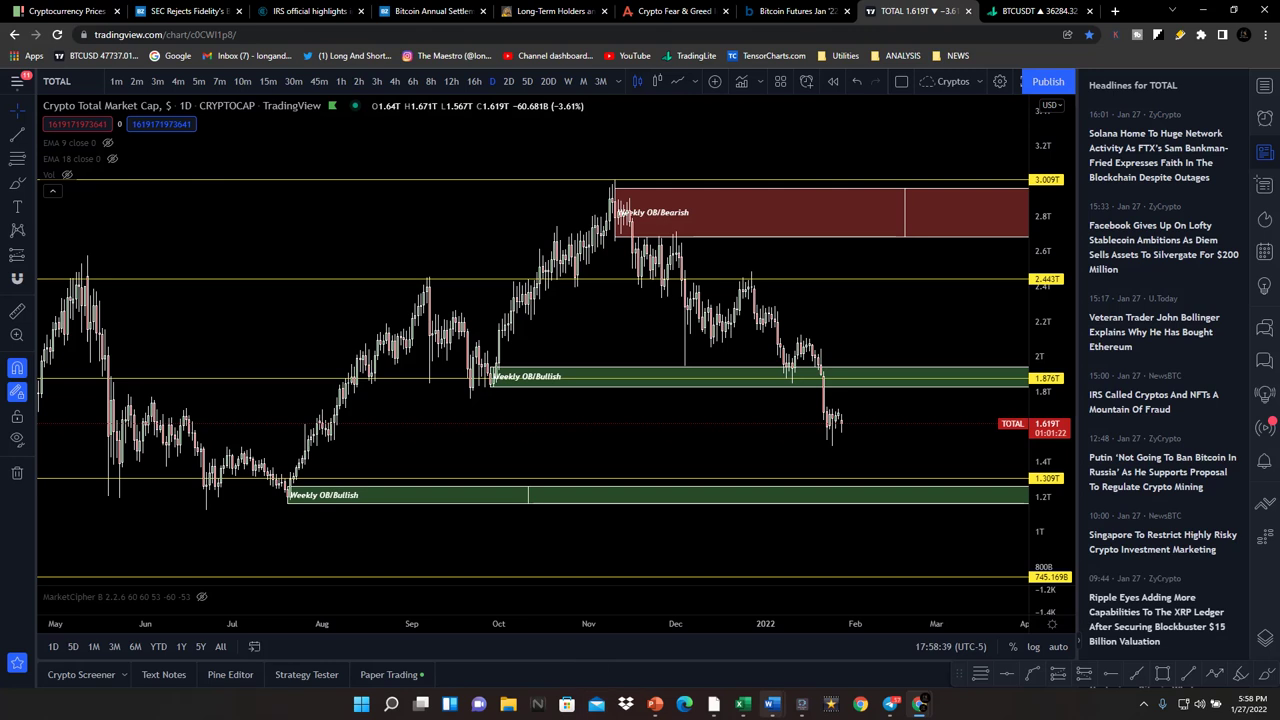
Examine the daily total crypto market cap chart in TradingView, checking recent candles against the weekly order-block zones
drag(903, 457, 843, 471)
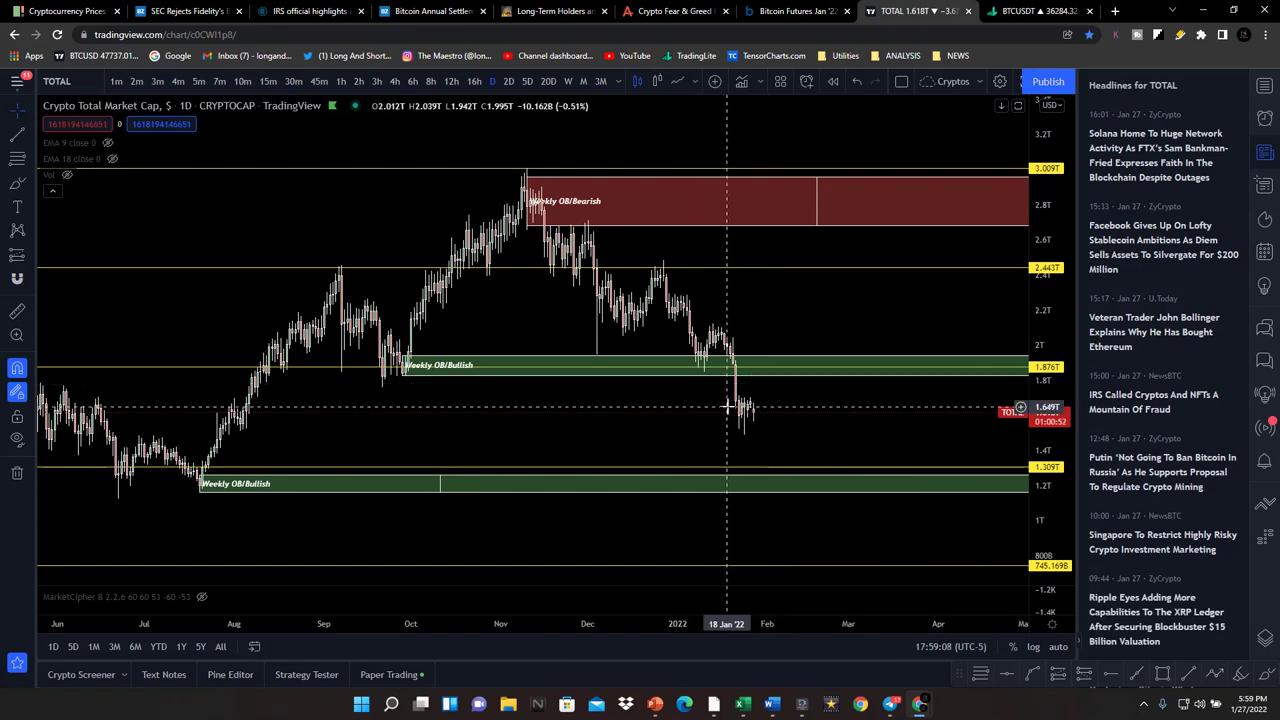
scroll(744, 372, up, 3)
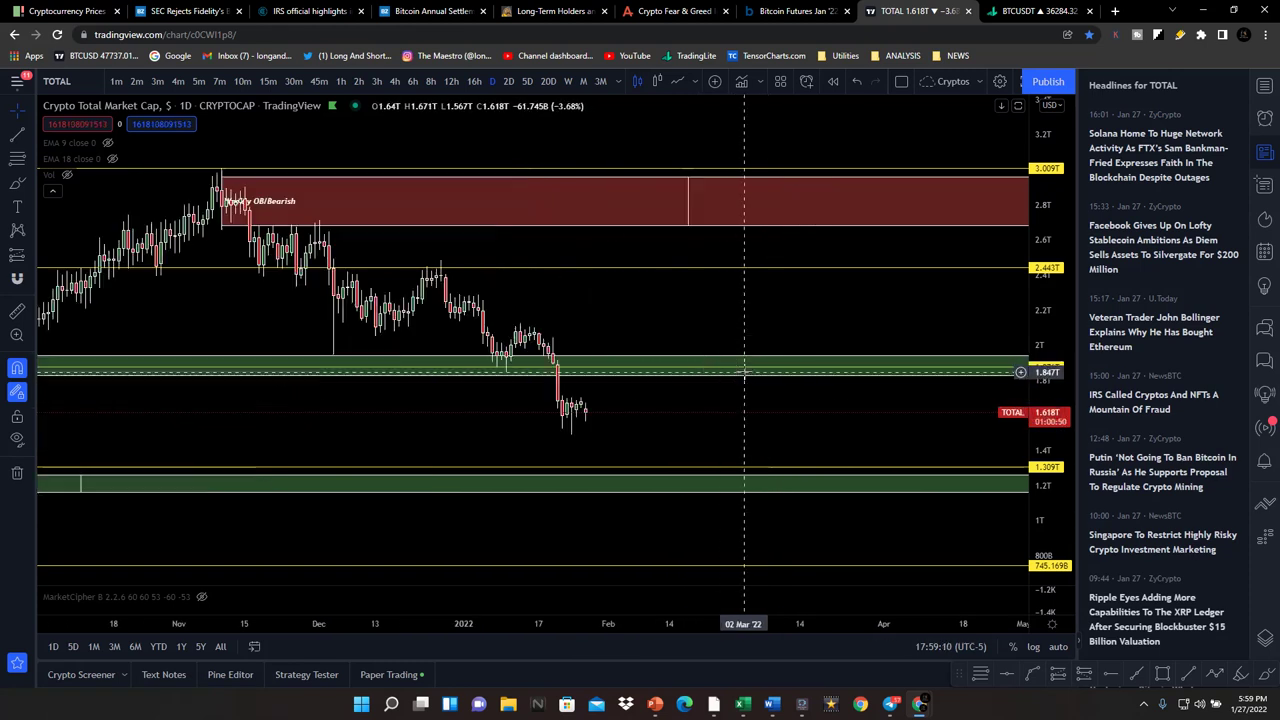
scroll(744, 372, up, 2)
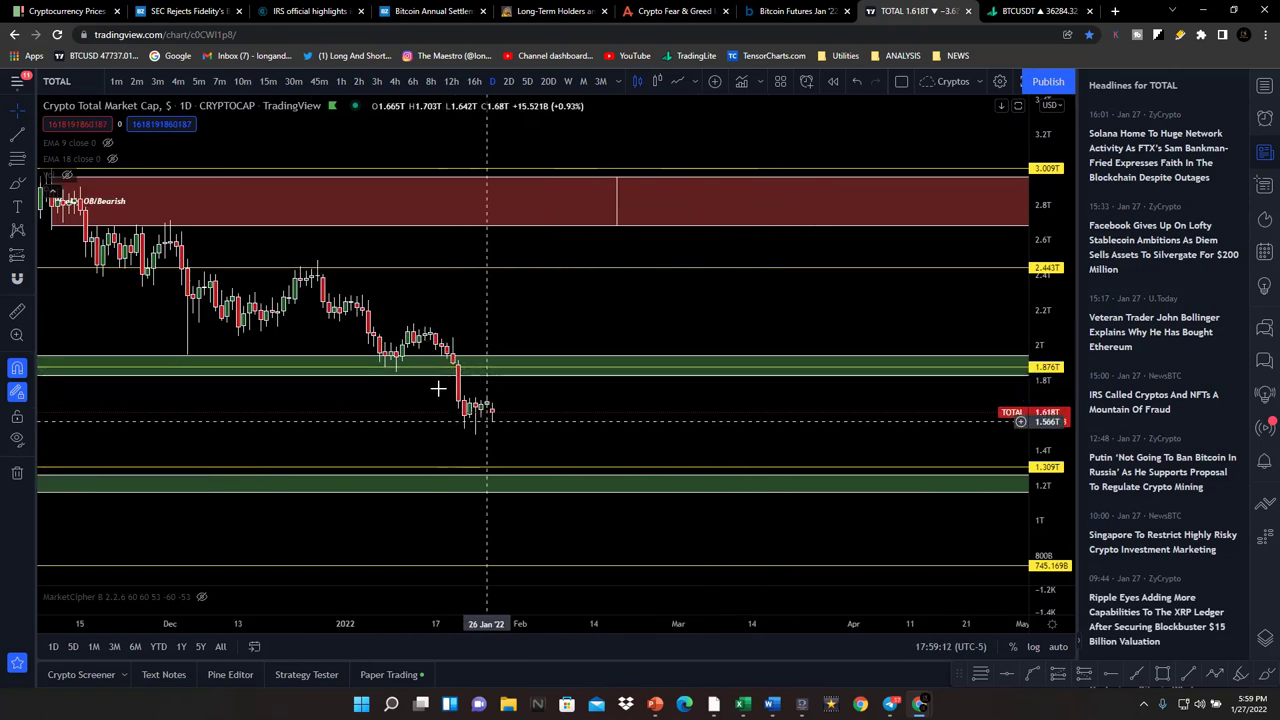
drag(490, 433, 613, 425)
scroll(612, 424, down, 4)
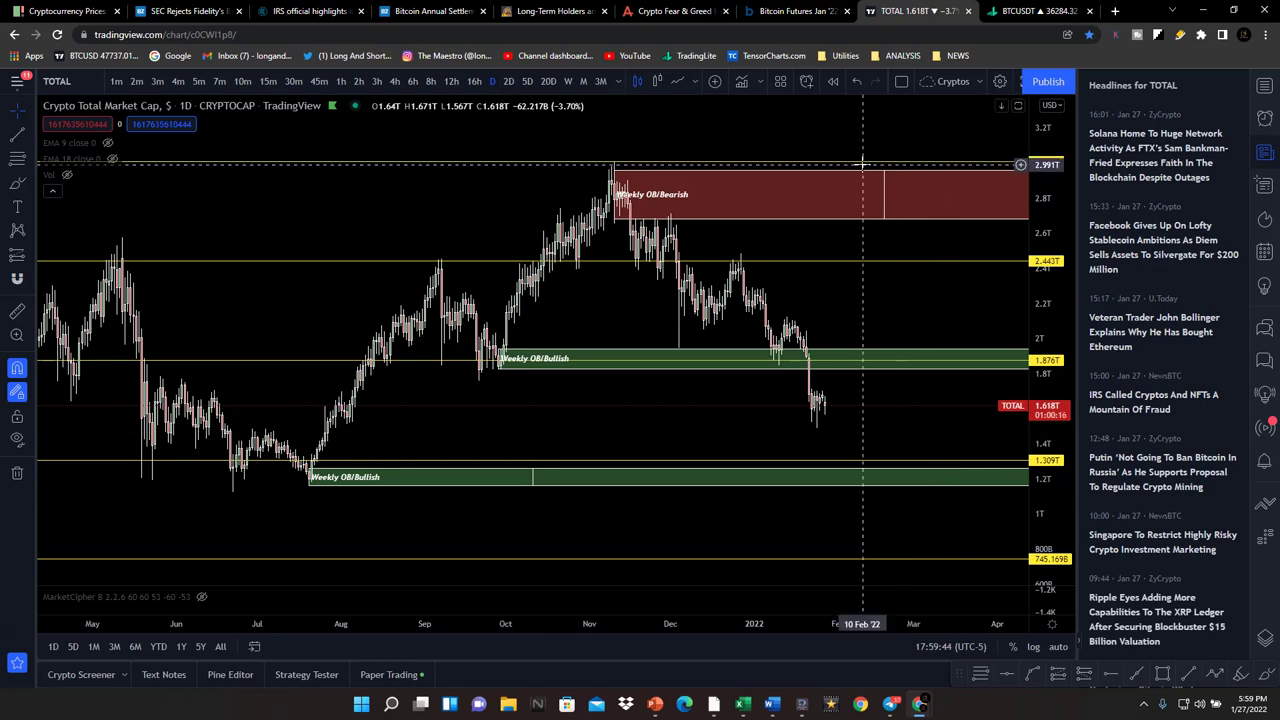
Show the Crypto Watch list, load the BTCUSDT chart and examine its recent price action against the marked zones
click(1266, 88)
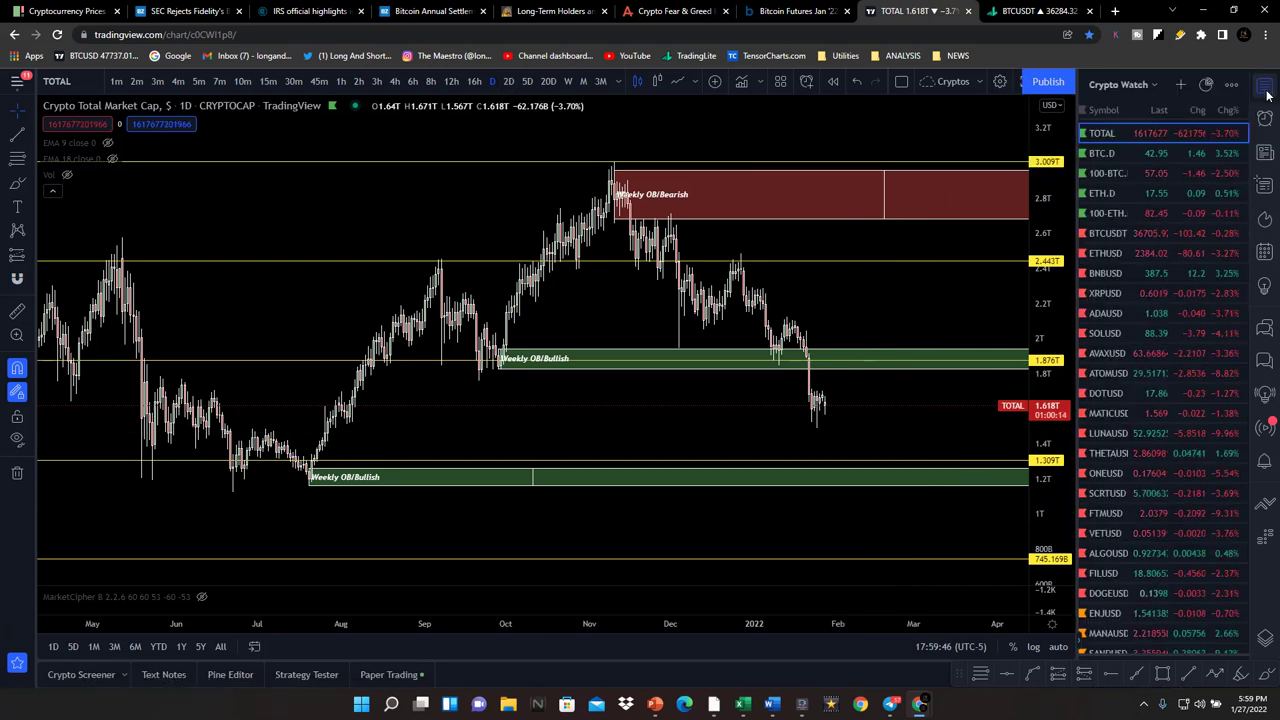
click(1128, 234)
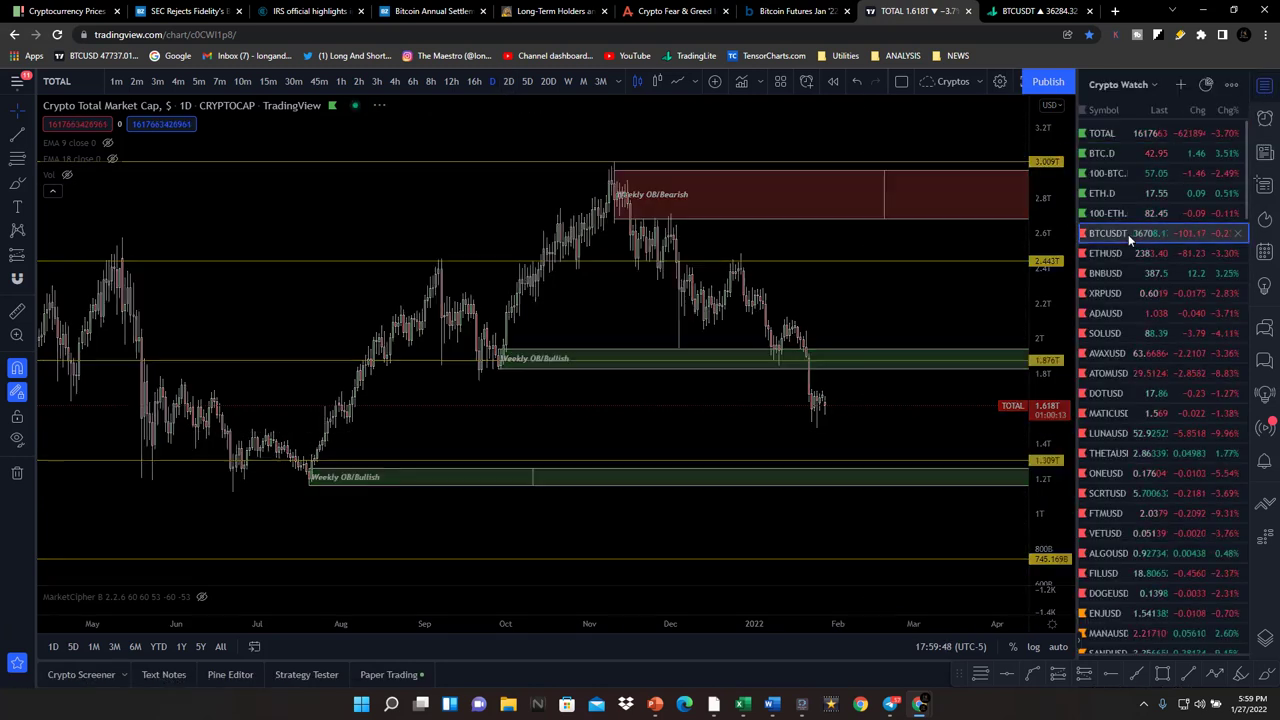
drag(1040, 226, 1048, 430)
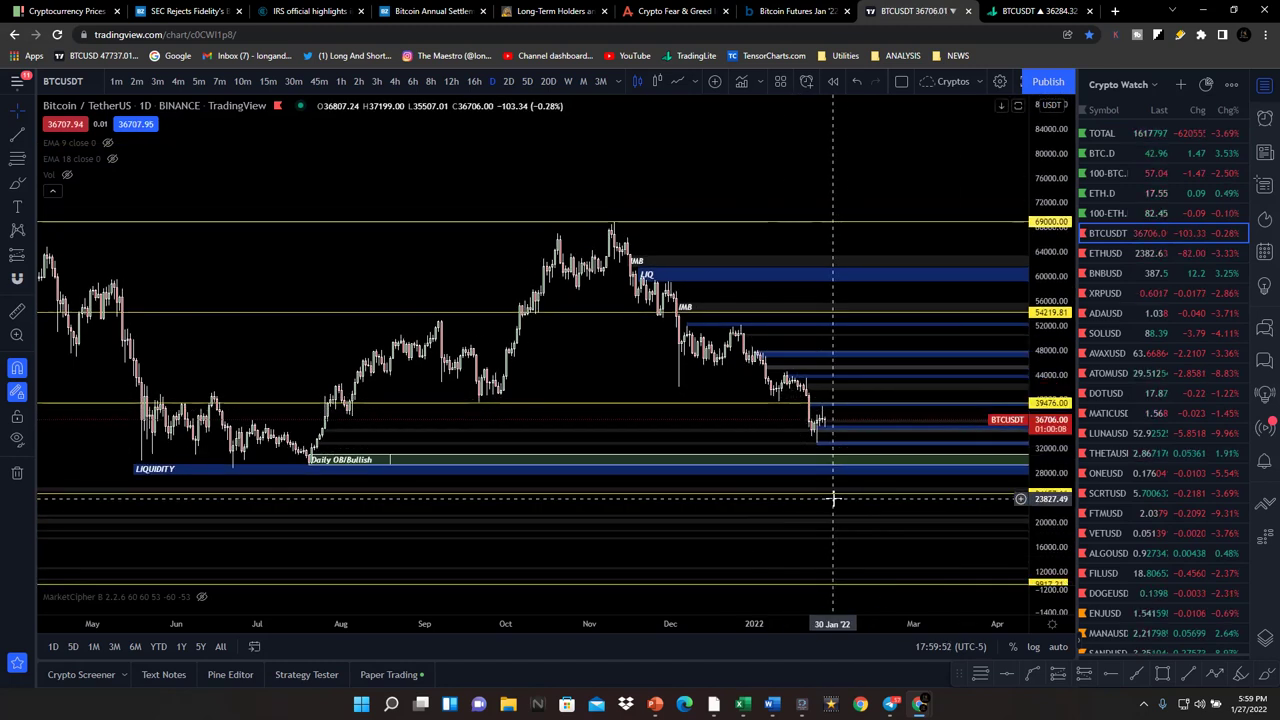
scroll(842, 459, up, 5)
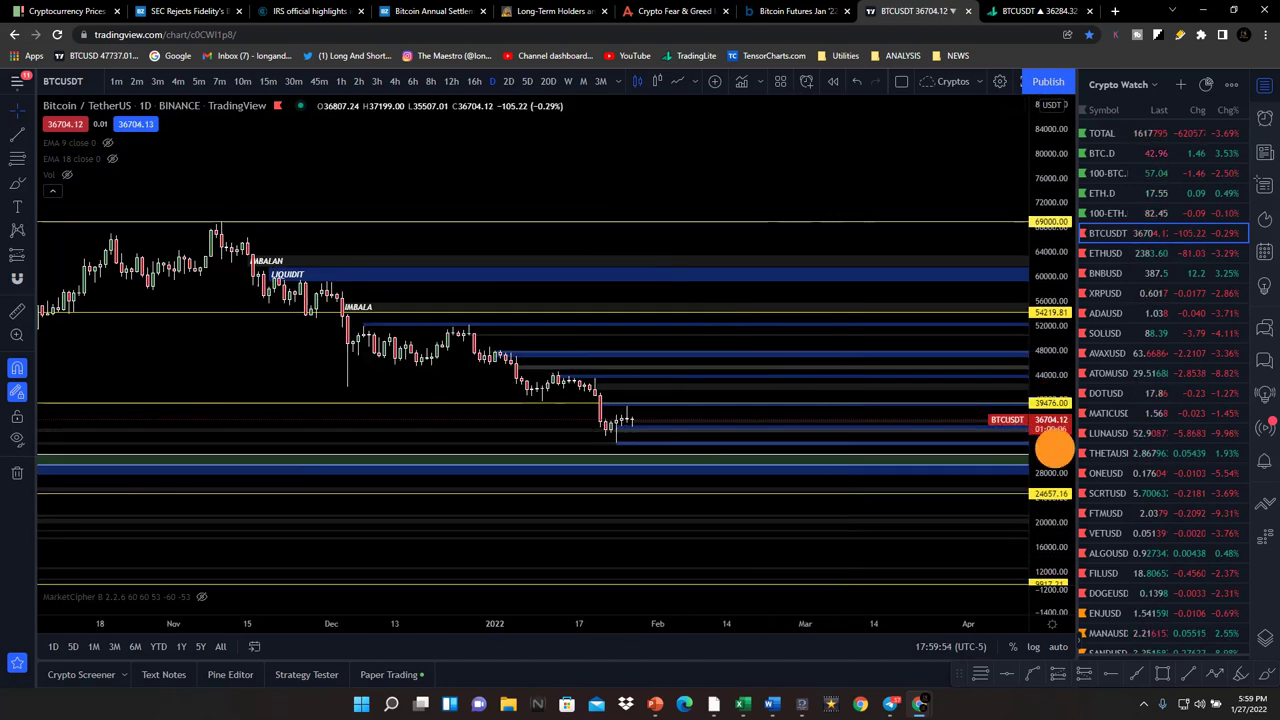
drag(1057, 443, 1080, 128)
scroll(600, 520, up, 5)
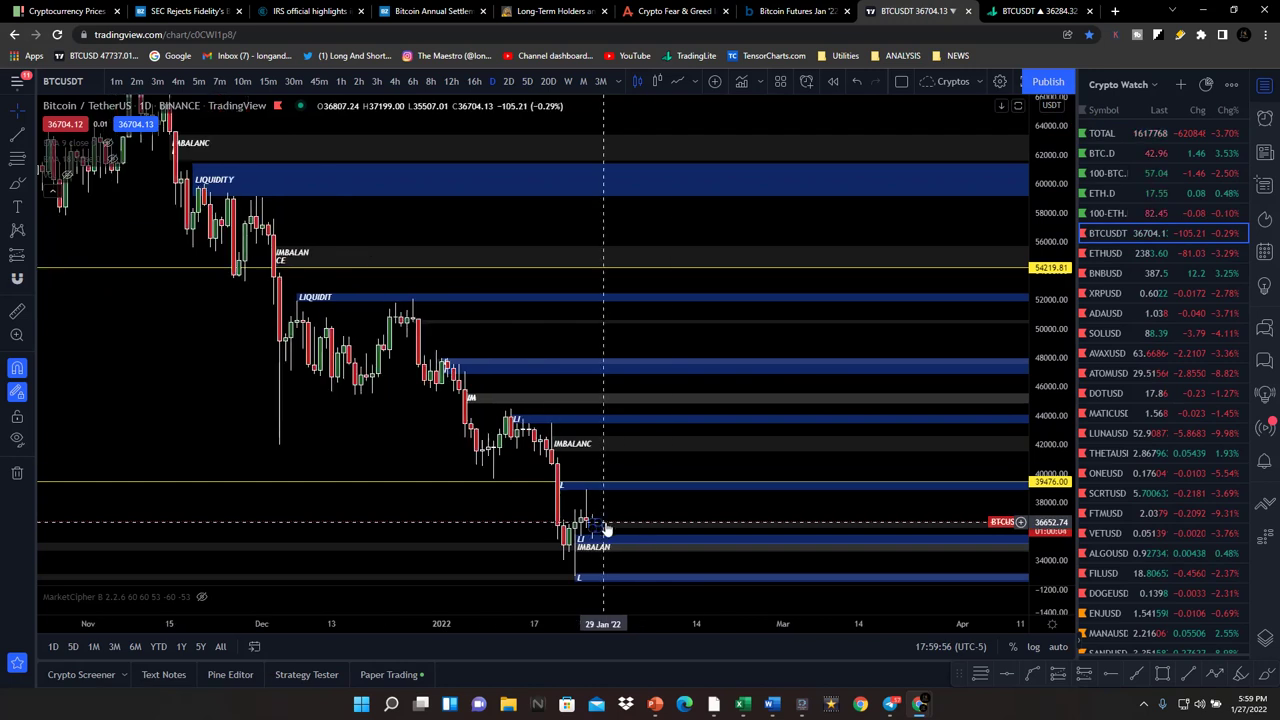
mouse_move(851, 486)
mouse_down()
mouse_move(866, 174)
mouse_move(843, 237)
mouse_up()
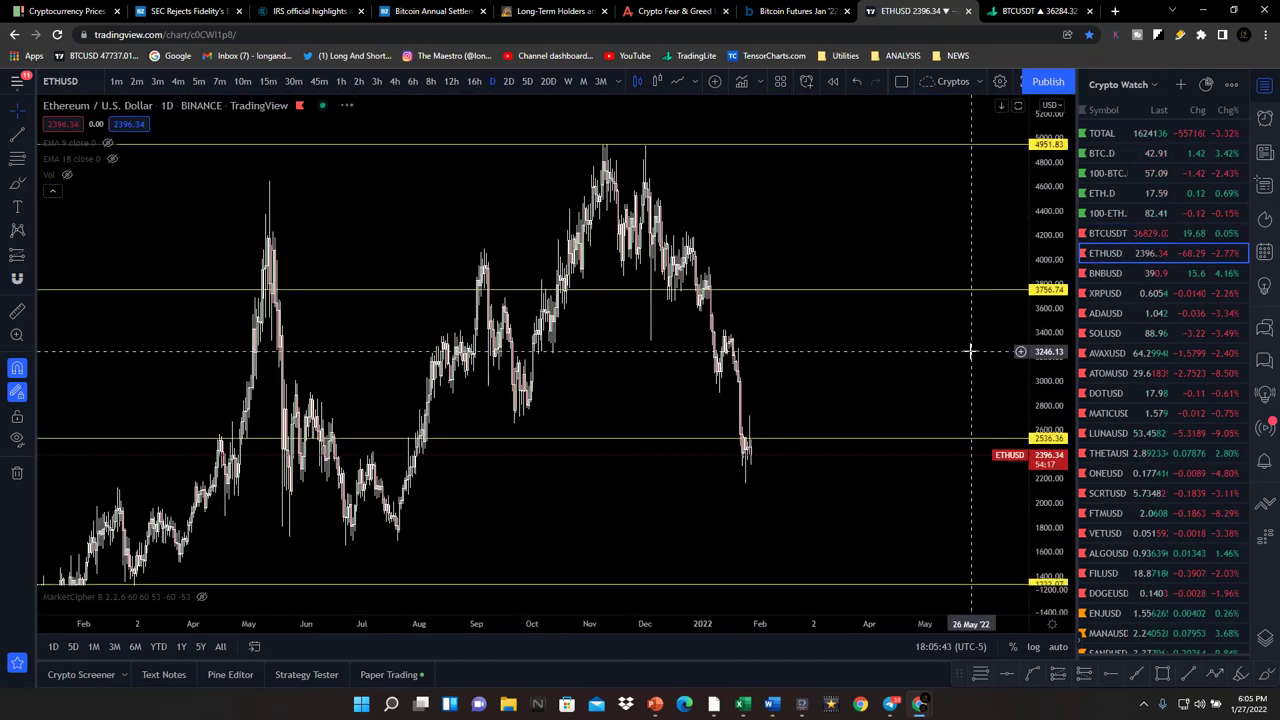
Fit all of Ethereum's price zones in view, then load the BNBUSD chart and rescale it to show every zone line
drag(1046, 289, 1024, 483)
scroll(651, 434, down, 3)
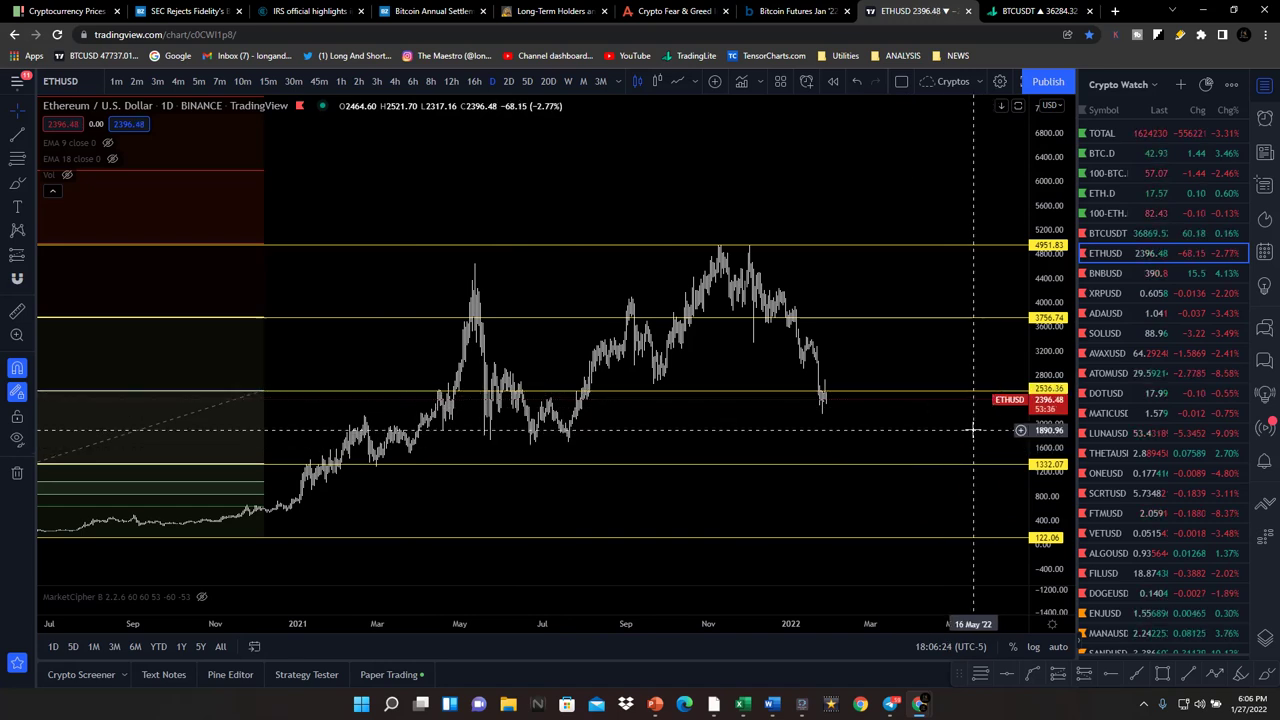
click(1103, 271)
drag(1049, 183, 1060, 480)
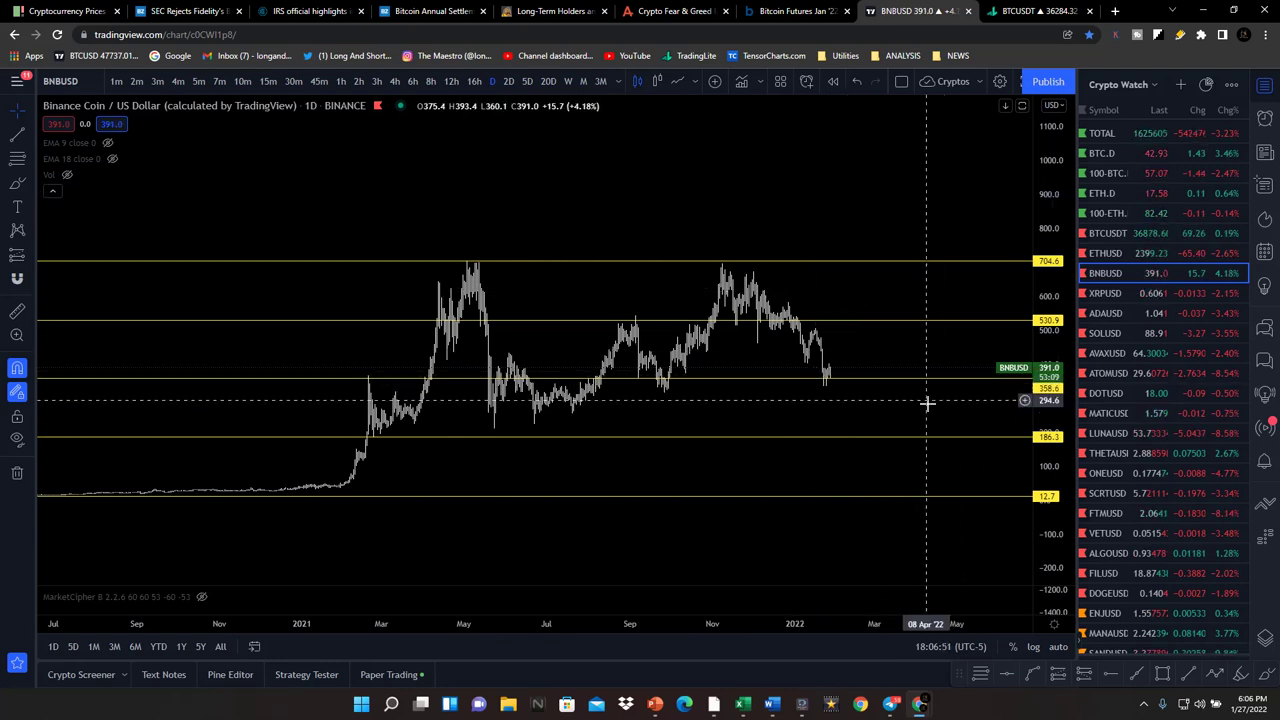
View the XRPUSD chart, then load ADAUSD and rescale its prices to show every zone line
click(1107, 293)
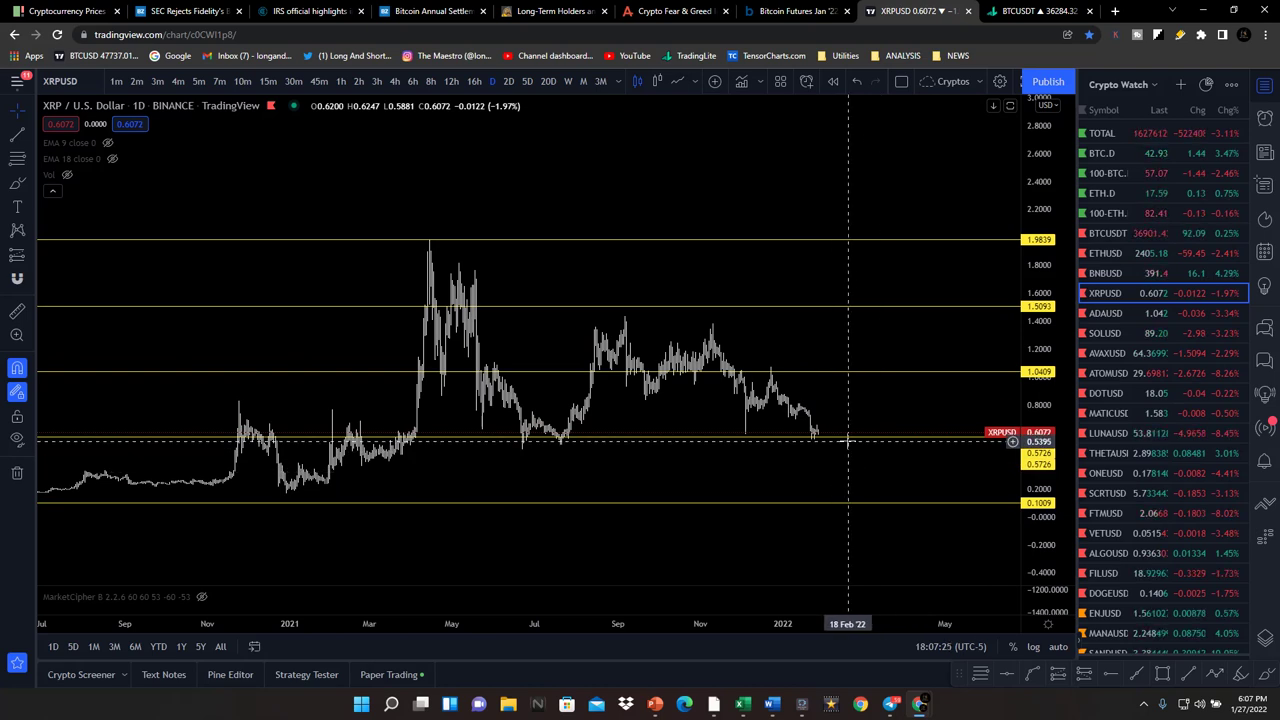
click(1110, 314)
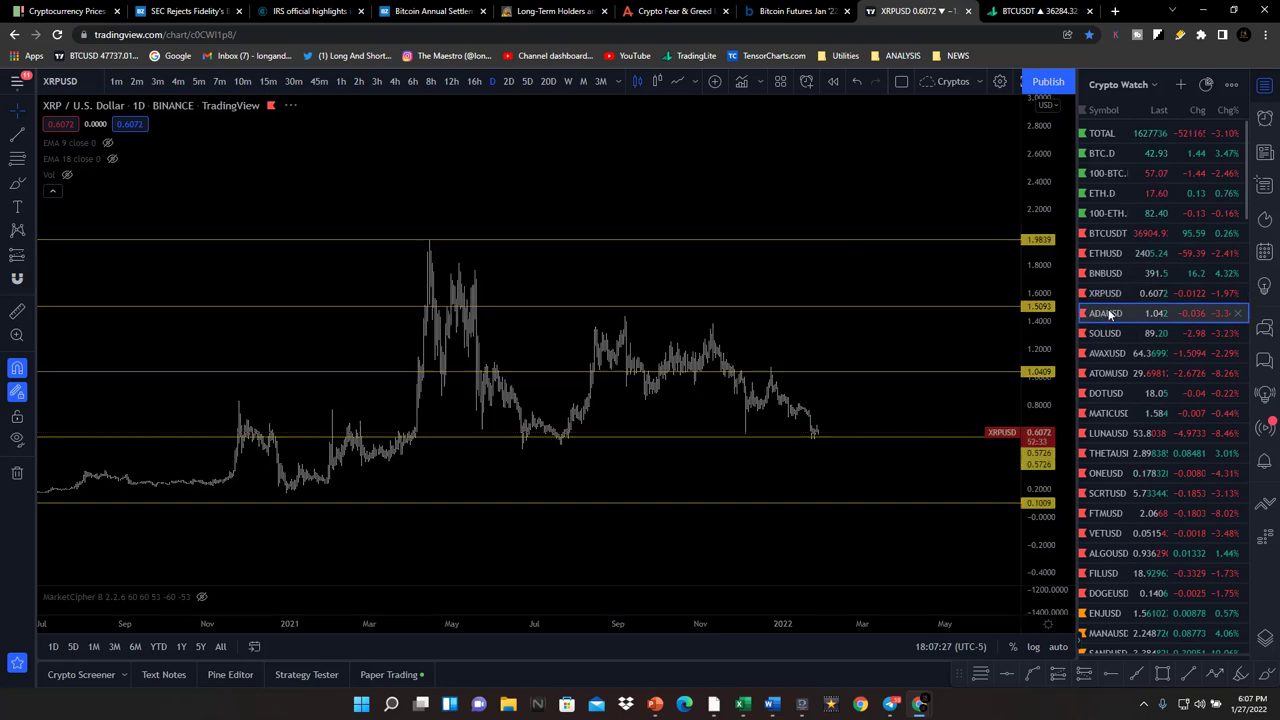
drag(1043, 210, 787, 459)
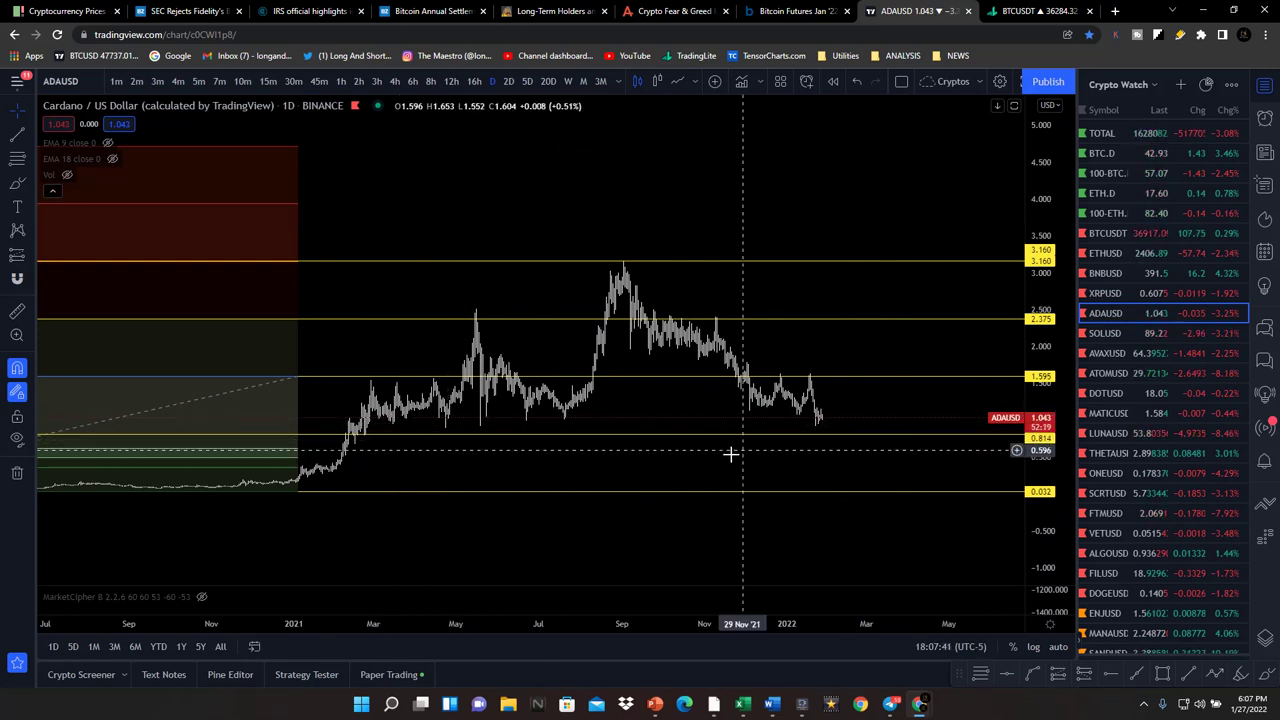
Load the SOLUSD chart and scale it to compare the recent price drop with the horizontal zone lines
click(1102, 334)
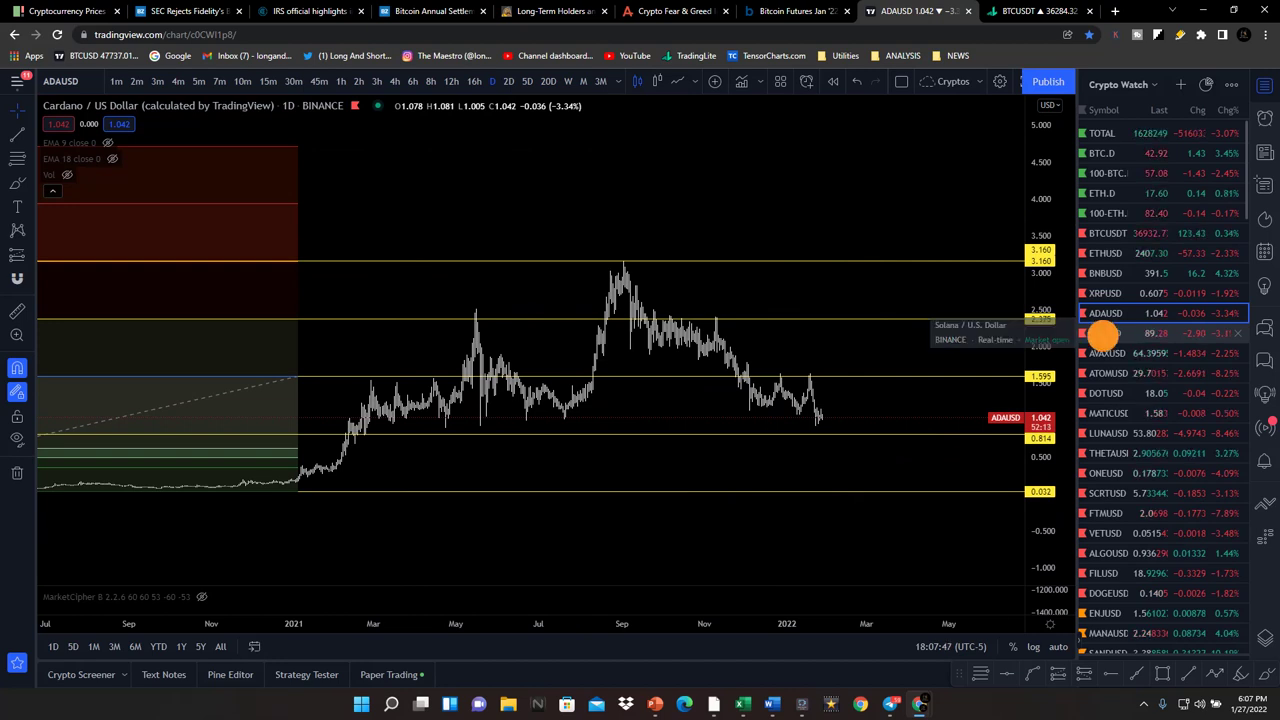
drag(1058, 395, 1040, 466)
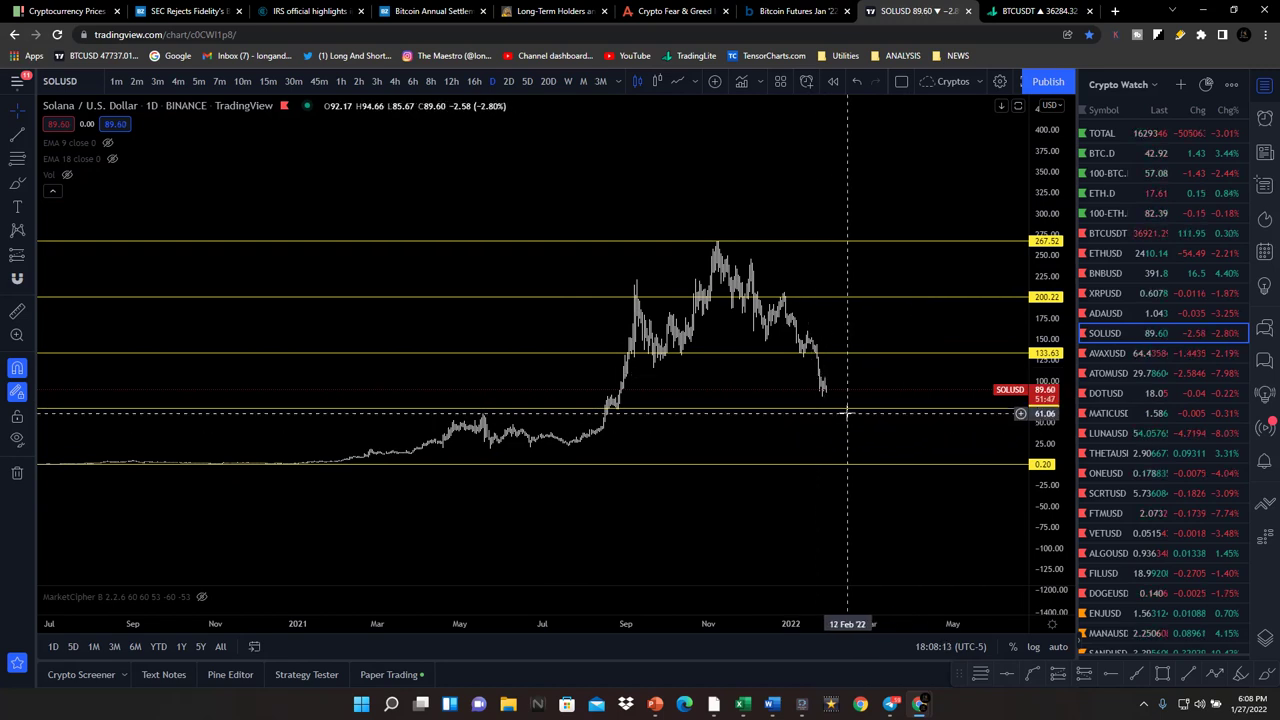
scroll(847, 413, up, 3)
drag(1054, 360, 1054, 243)
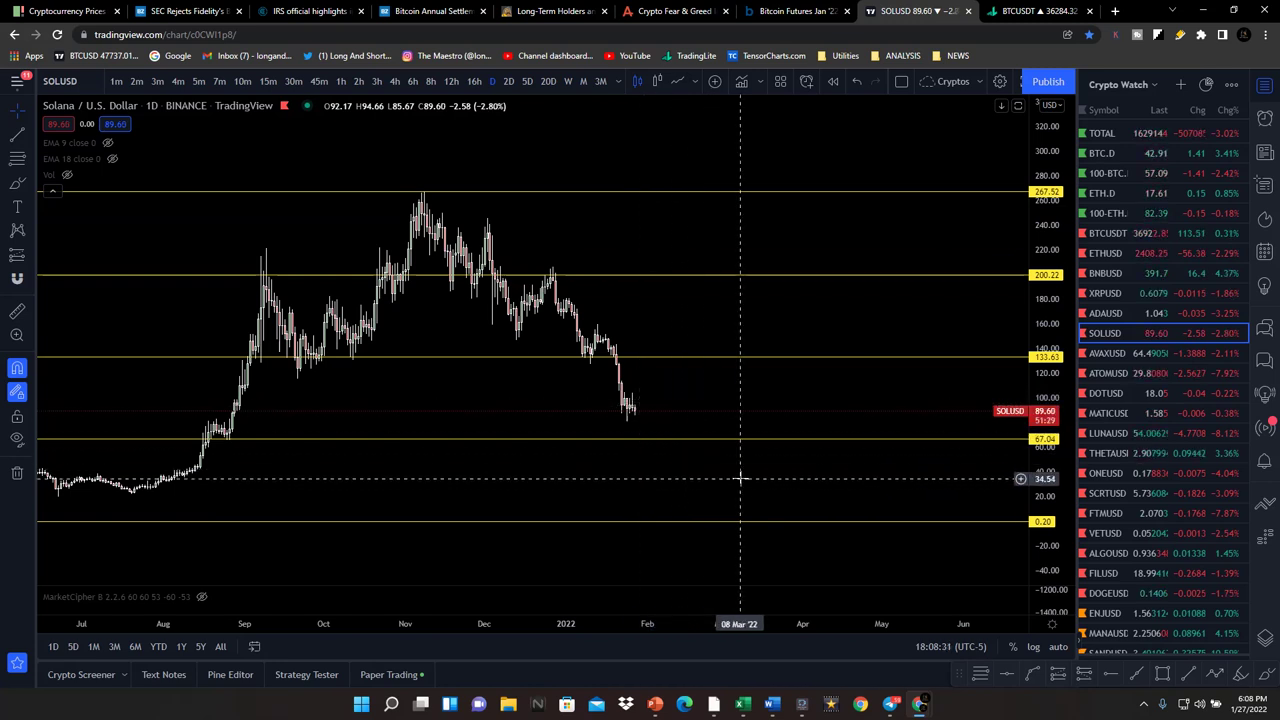
Load the AVAXUSD chart and examine its recent candles and longer history against the horizontal zone lines
click(1111, 354)
drag(1043, 418, 1040, 321)
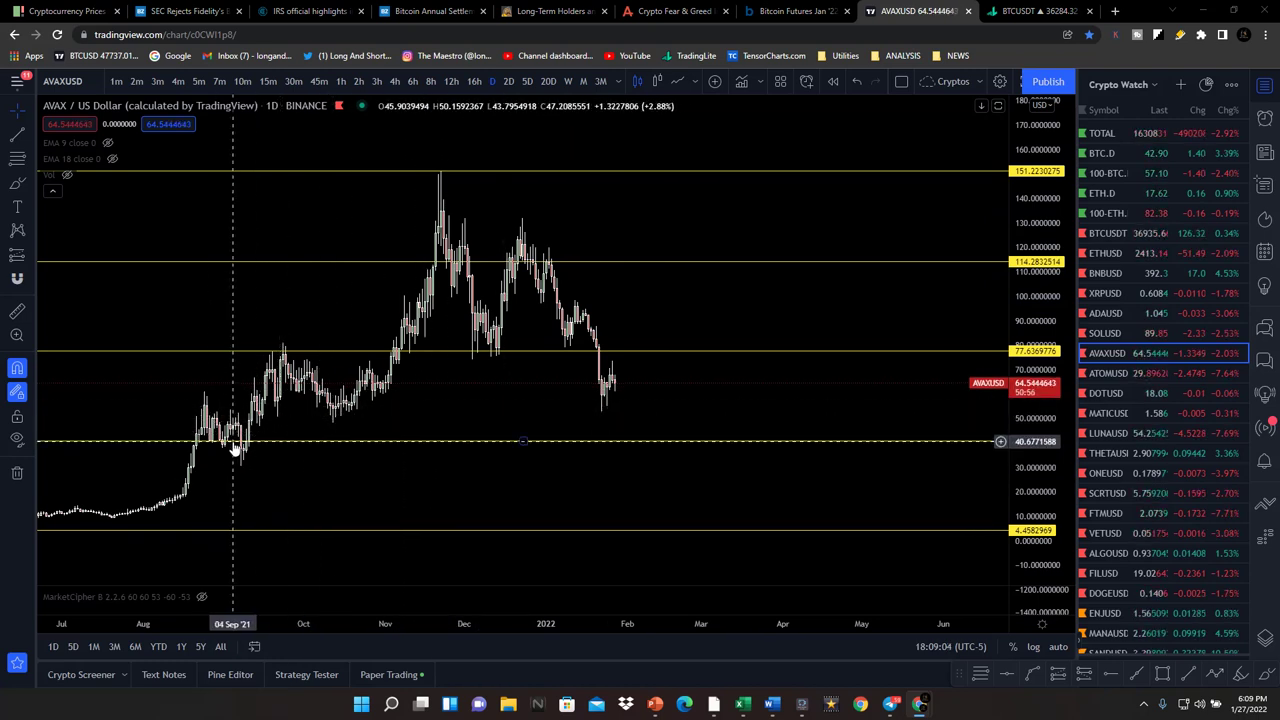
scroll(463, 431, up, 2)
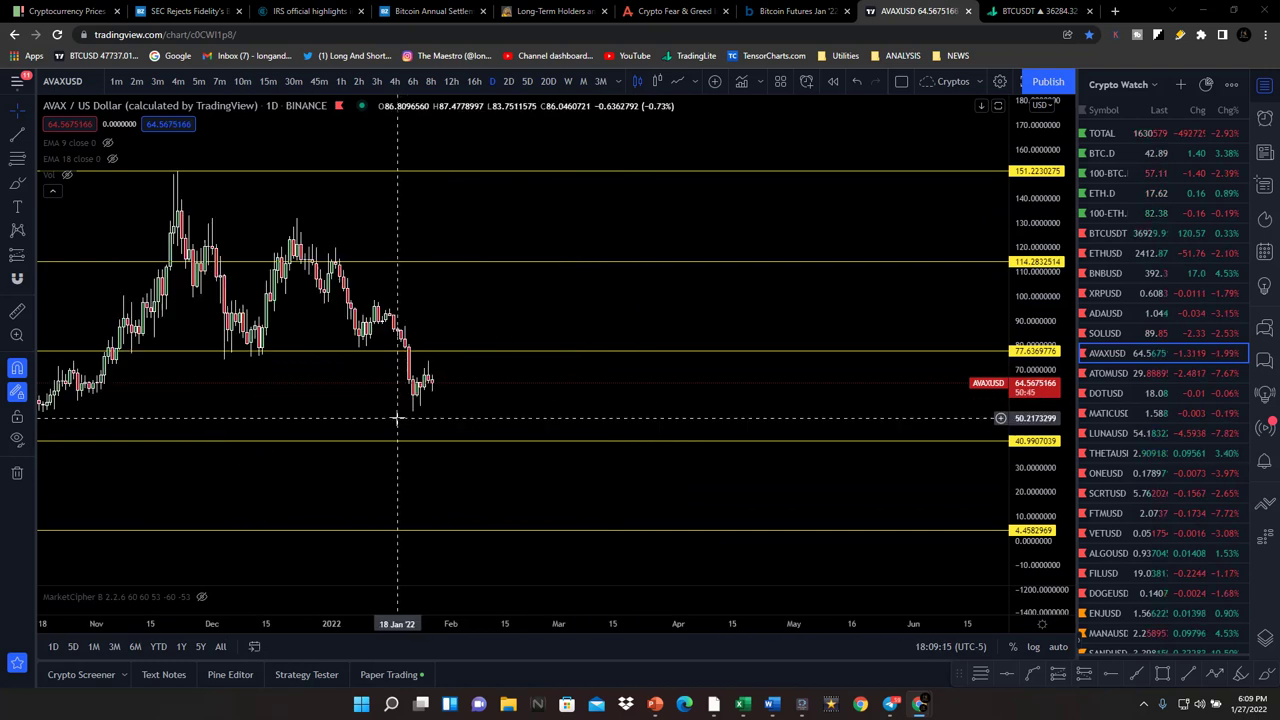
scroll(397, 418, down, 3)
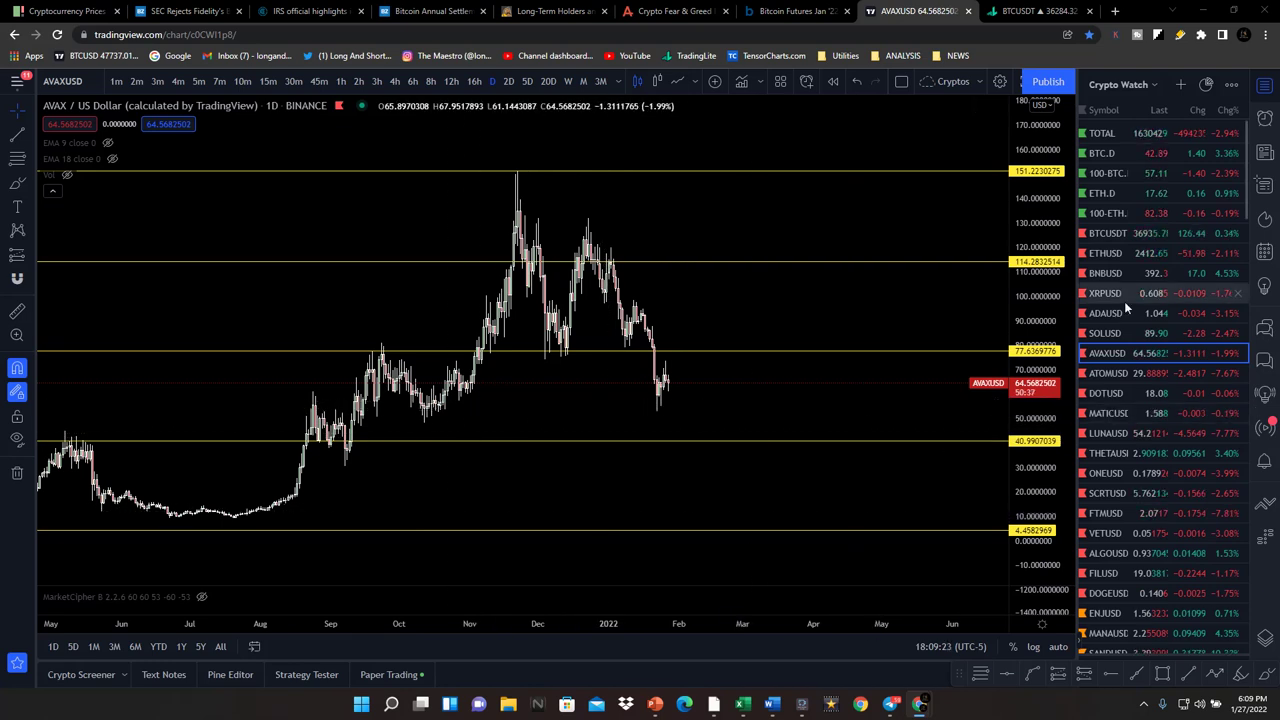
Load the ATOMUSD chart and stretch its price scale to inspect the zone lines
click(1108, 373)
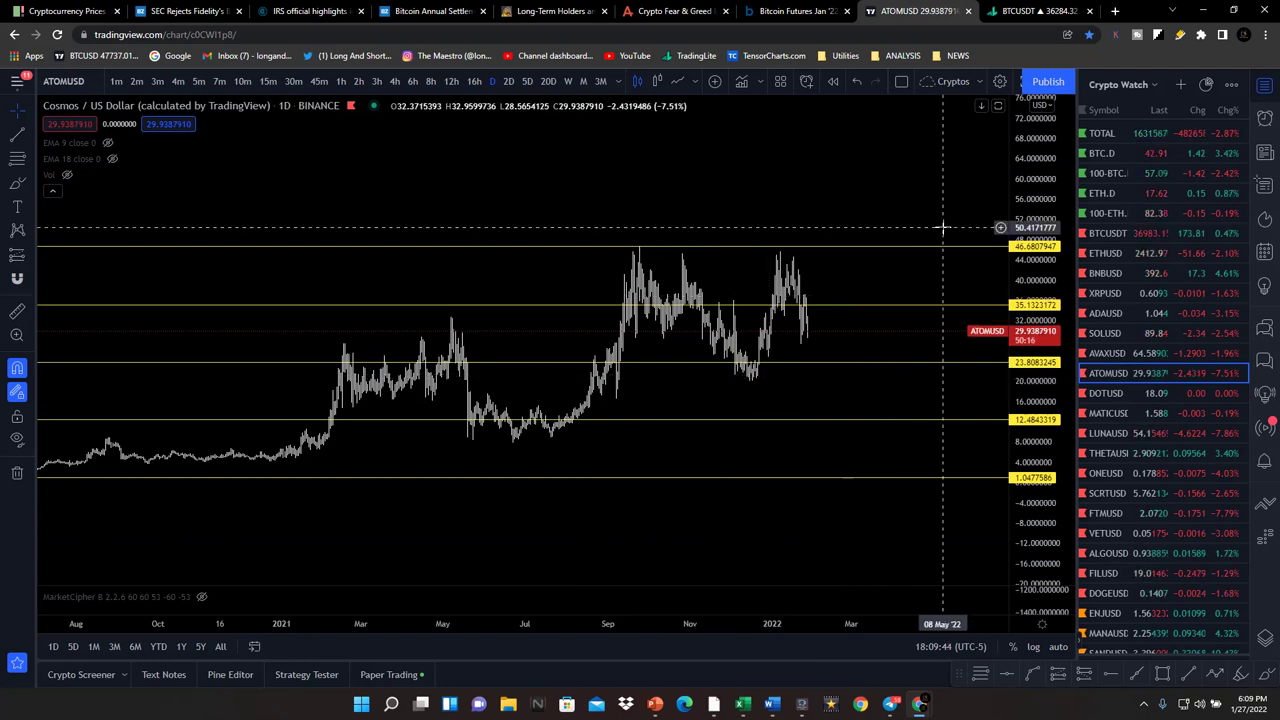
drag(1042, 330, 1050, 210)
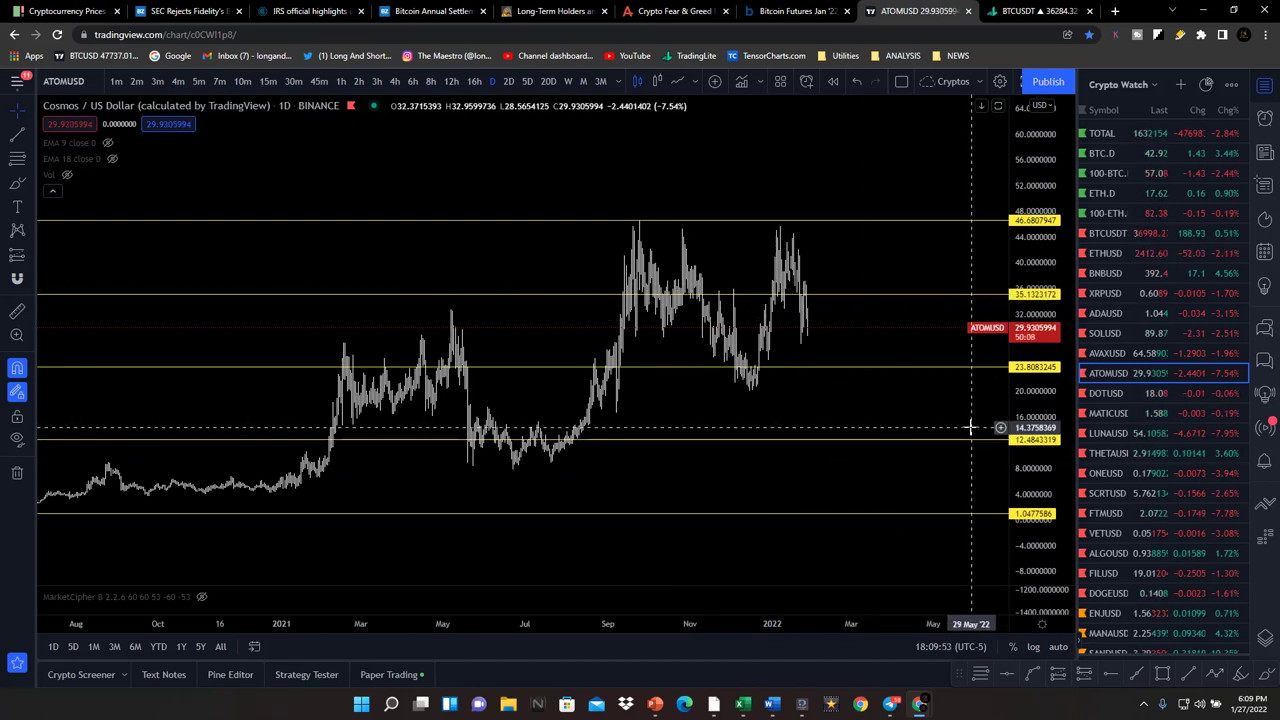
View the DOTUSD chart and the MATICUSD chart with their price zone lines
click(1106, 392)
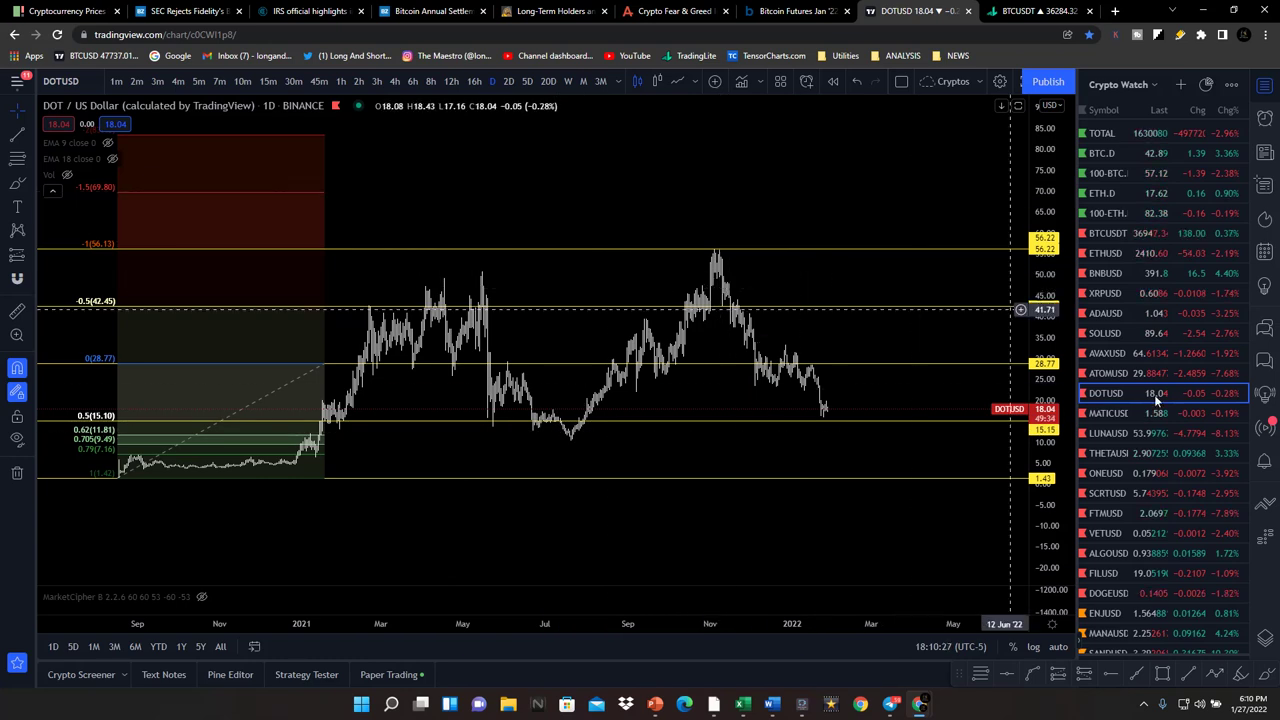
click(1105, 414)
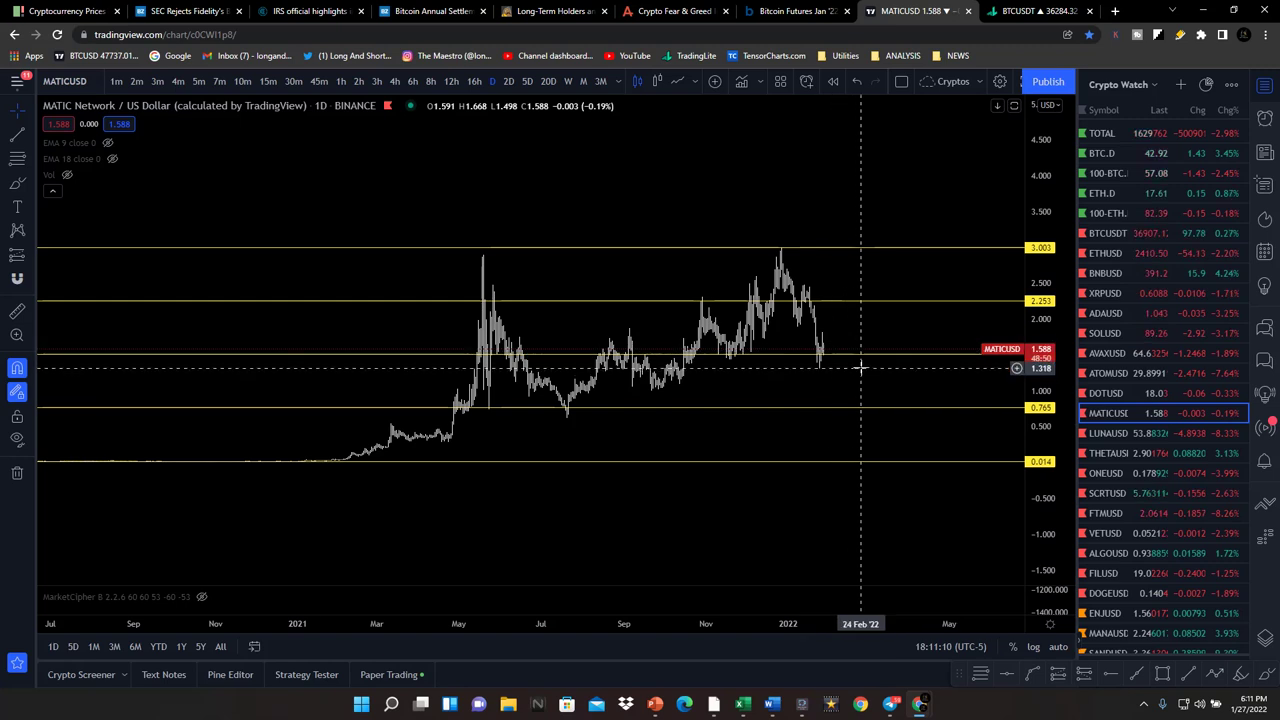
Load the LUNAUSD chart and examine its recent decline against the horizontal zone lines at several scales
click(1119, 436)
drag(1043, 250, 1018, 434)
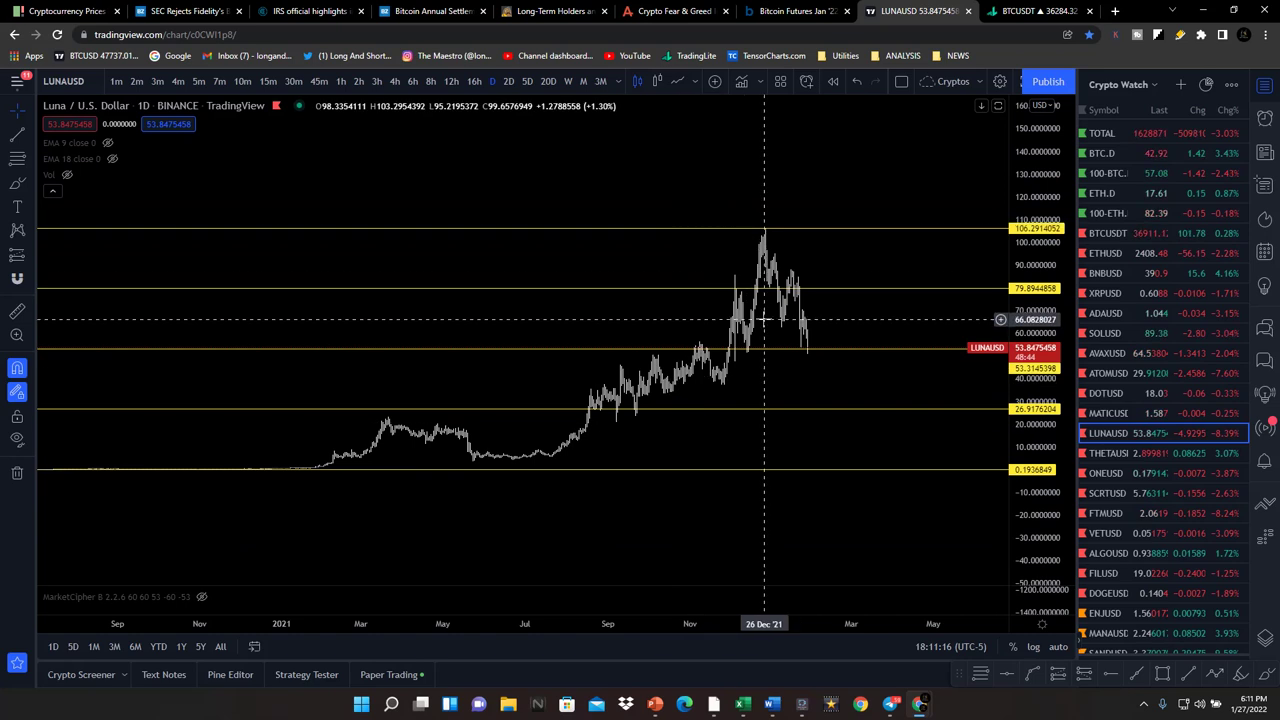
scroll(783, 391, up, 6)
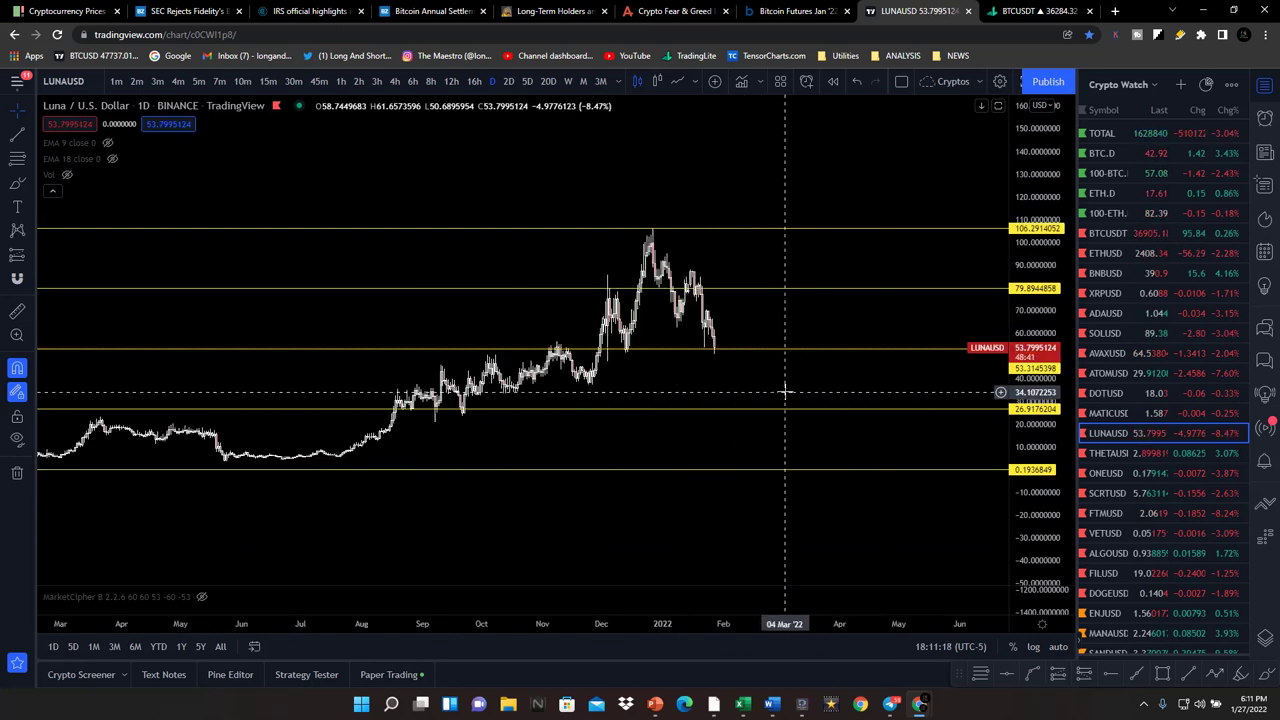
drag(597, 346, 857, 322)
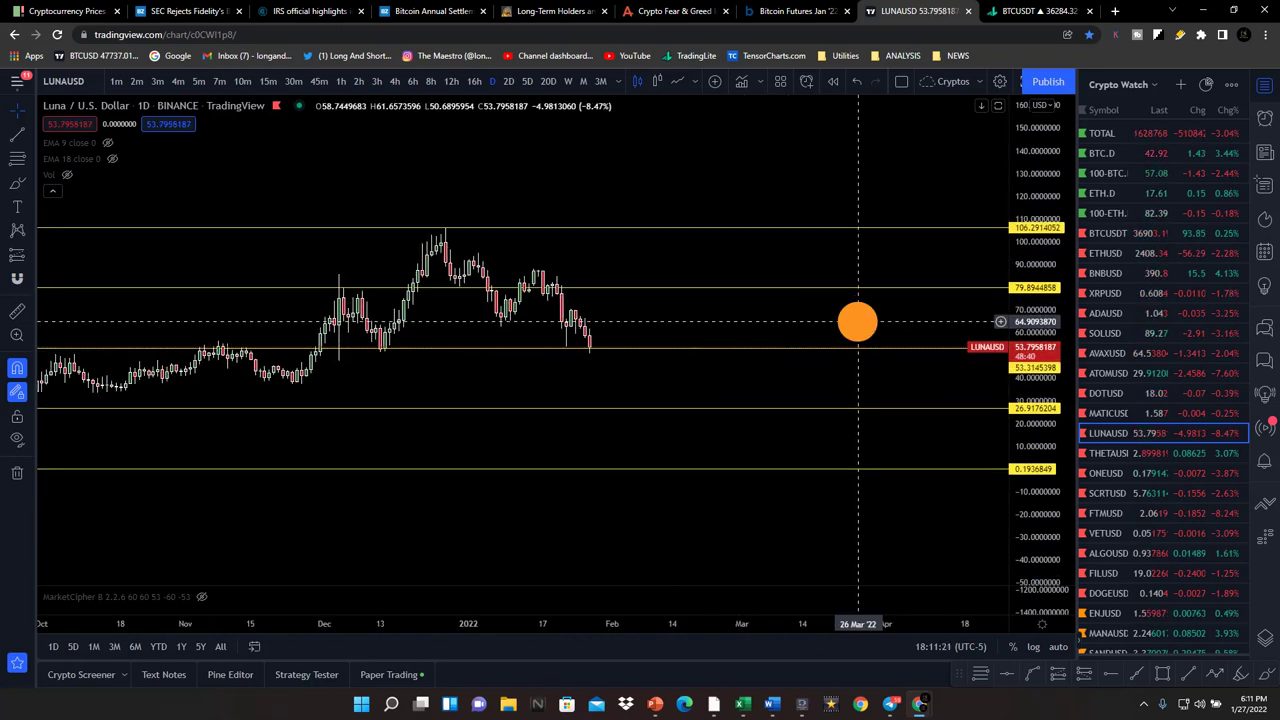
scroll(857, 322, down, 4)
drag(808, 337, 903, 346)
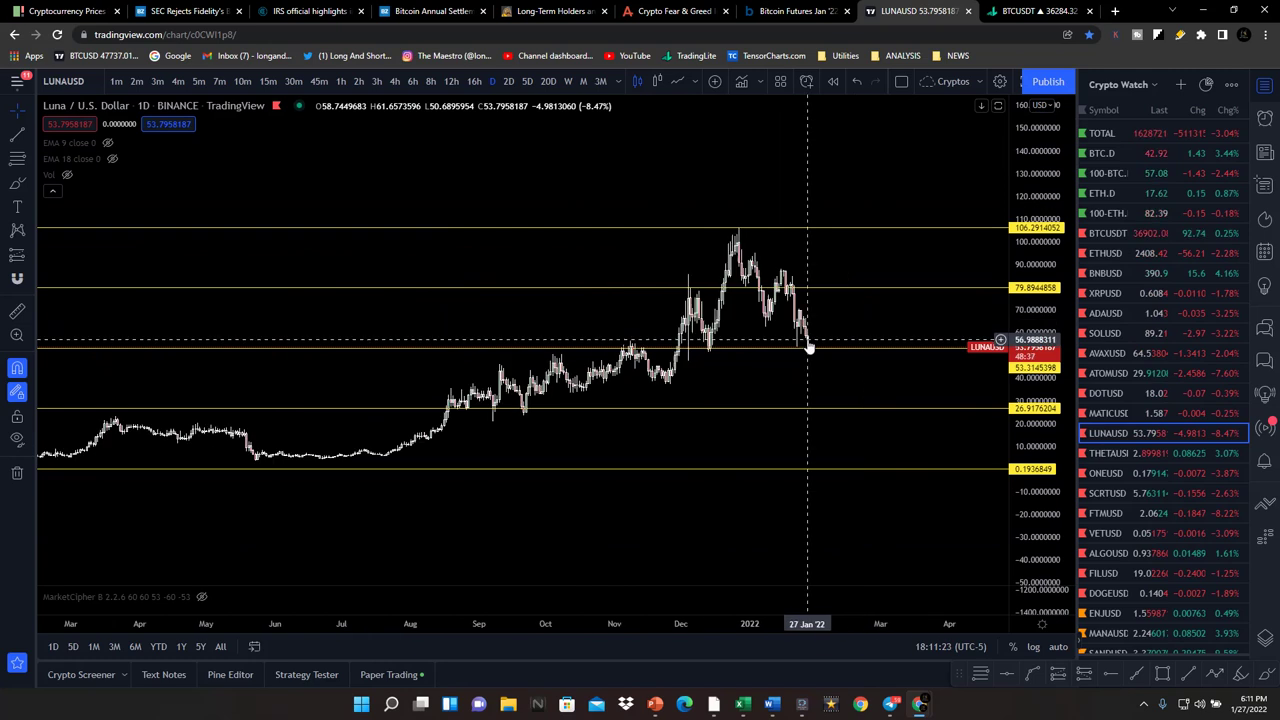
drag(1054, 294, 1038, 190)
scroll(889, 306, up, 3)
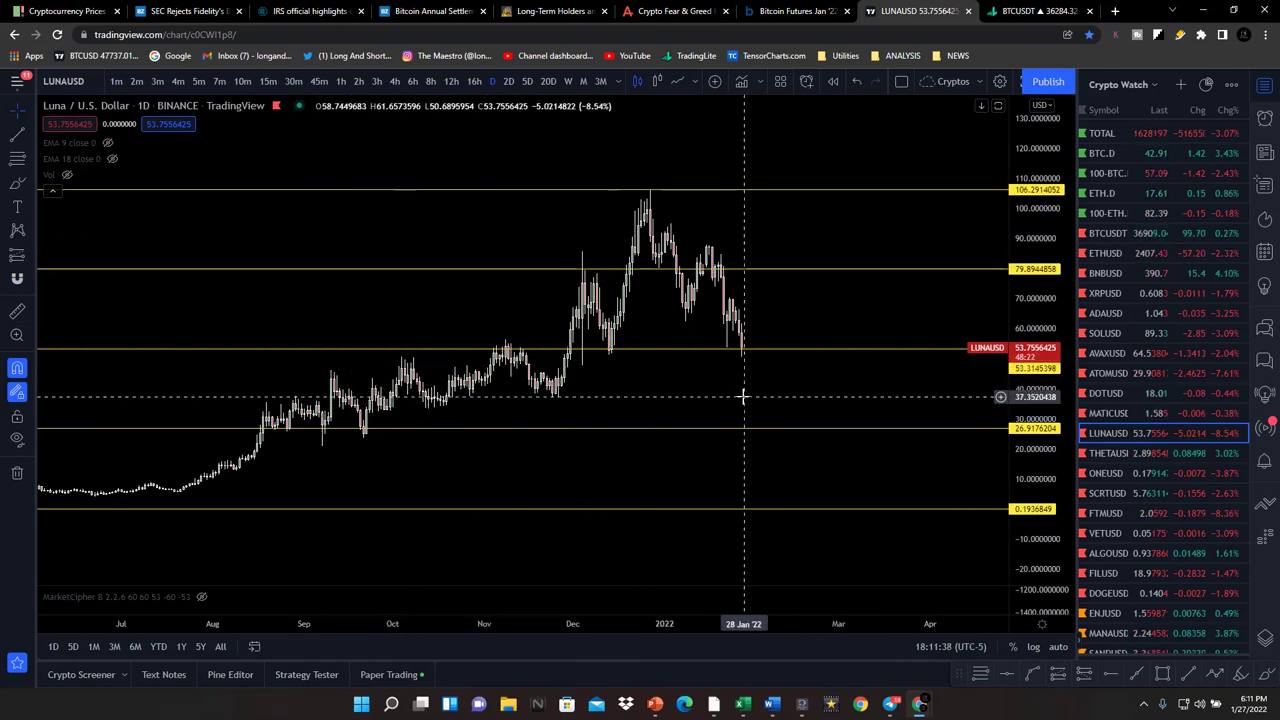
Load the THETAUSD chart and rescale it so all five zone lines and the recent candles are in view
click(1100, 454)
scroll(789, 369, down, 4)
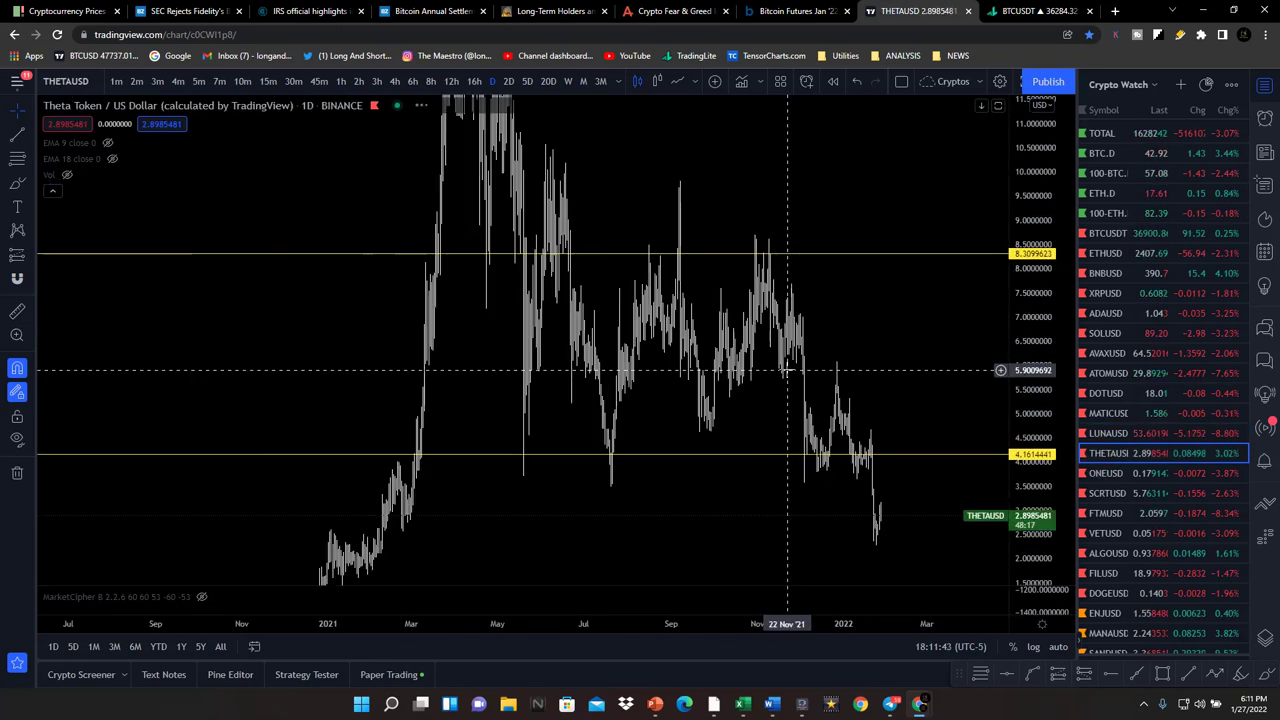
drag(1030, 260, 1029, 508)
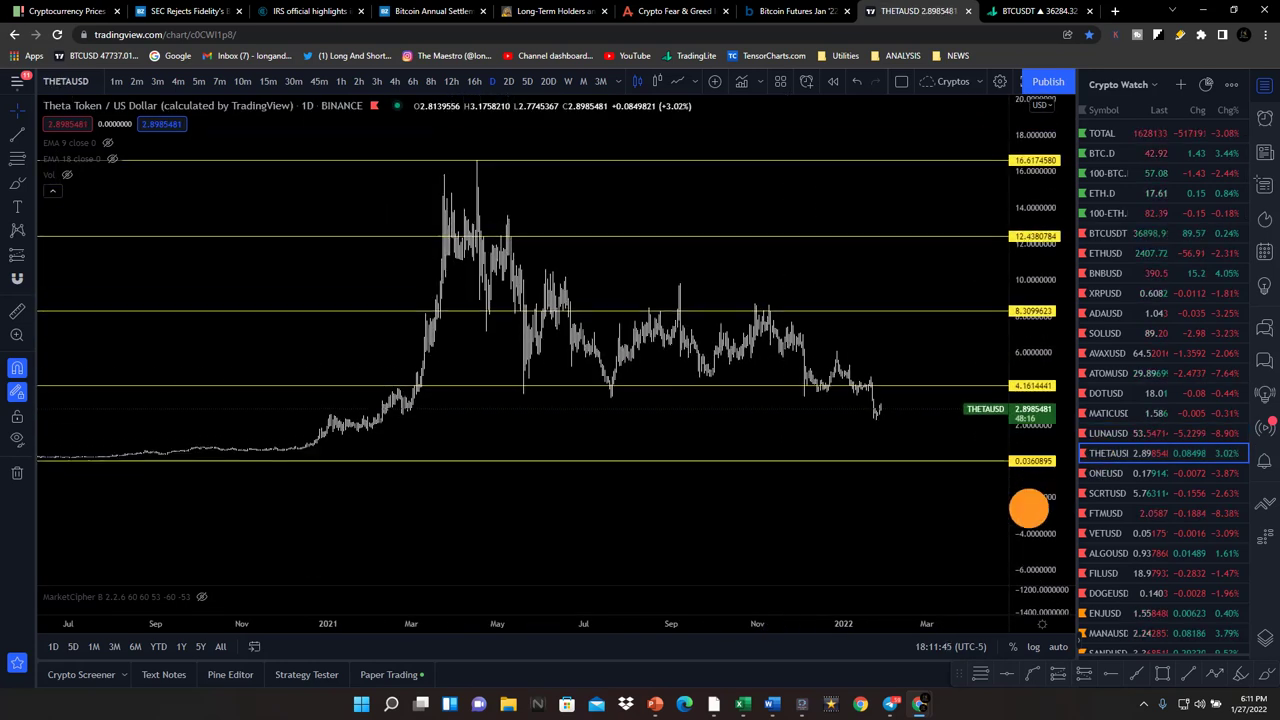
scroll(896, 369, up, 2)
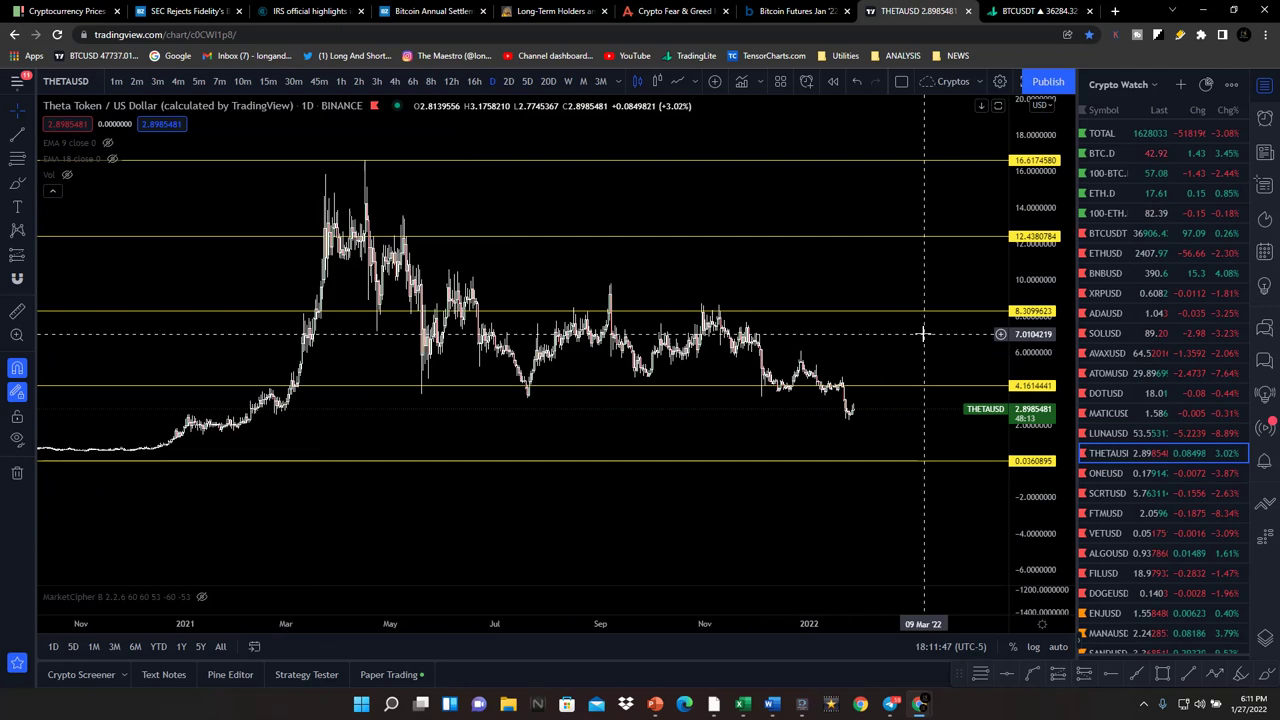
Enlarge the THETAUSD chart's price scale and reposition the chart so the candles fill the space between the outer zone lines
drag(1001, 304, 1001, 232)
drag(834, 249, 848, 298)
drag(1040, 405, 1040, 380)
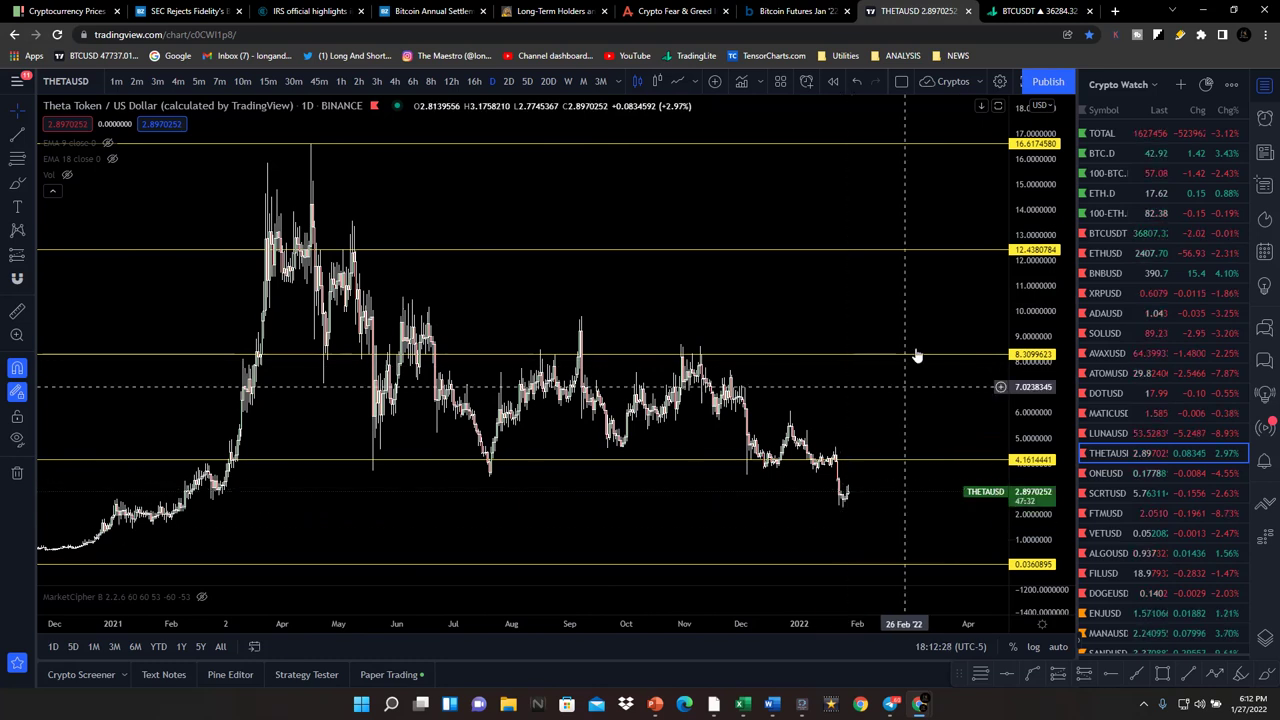
Load the ONEUSD chart and compress its price scale to compare the recent candles with the zone lines
click(1116, 478)
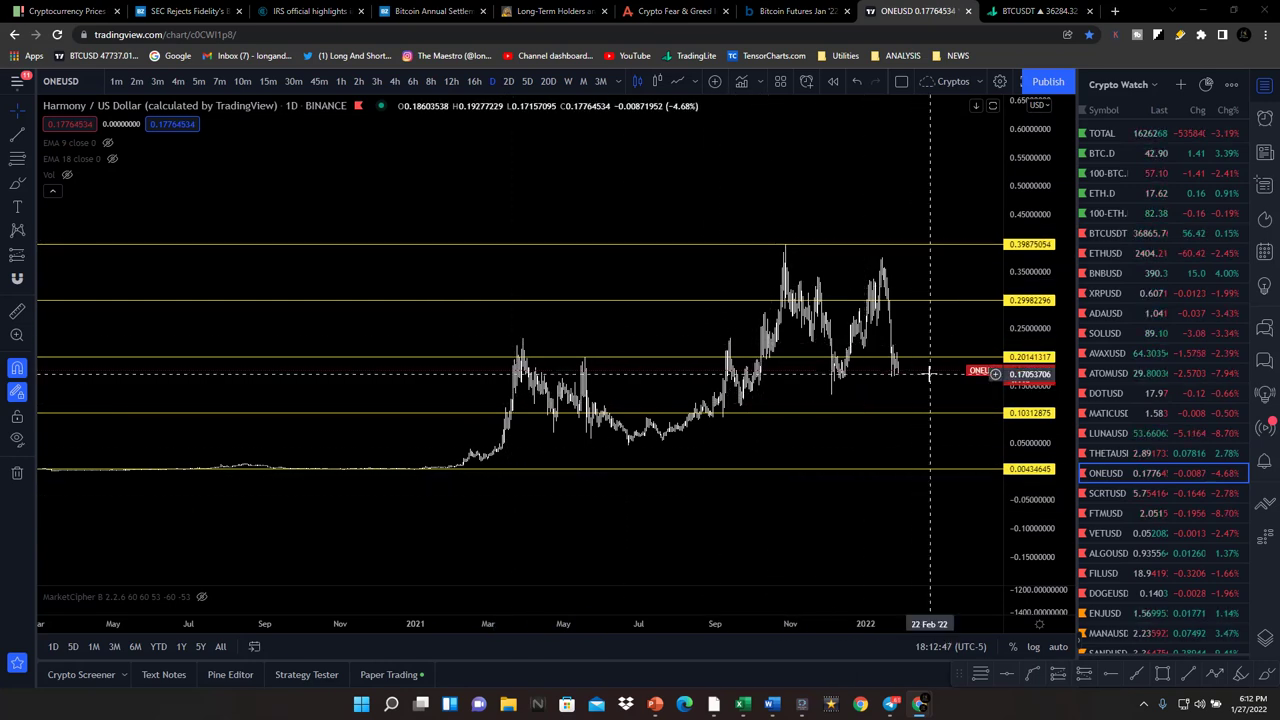
scroll(929, 374, up, 2)
drag(1035, 313, 1045, 362)
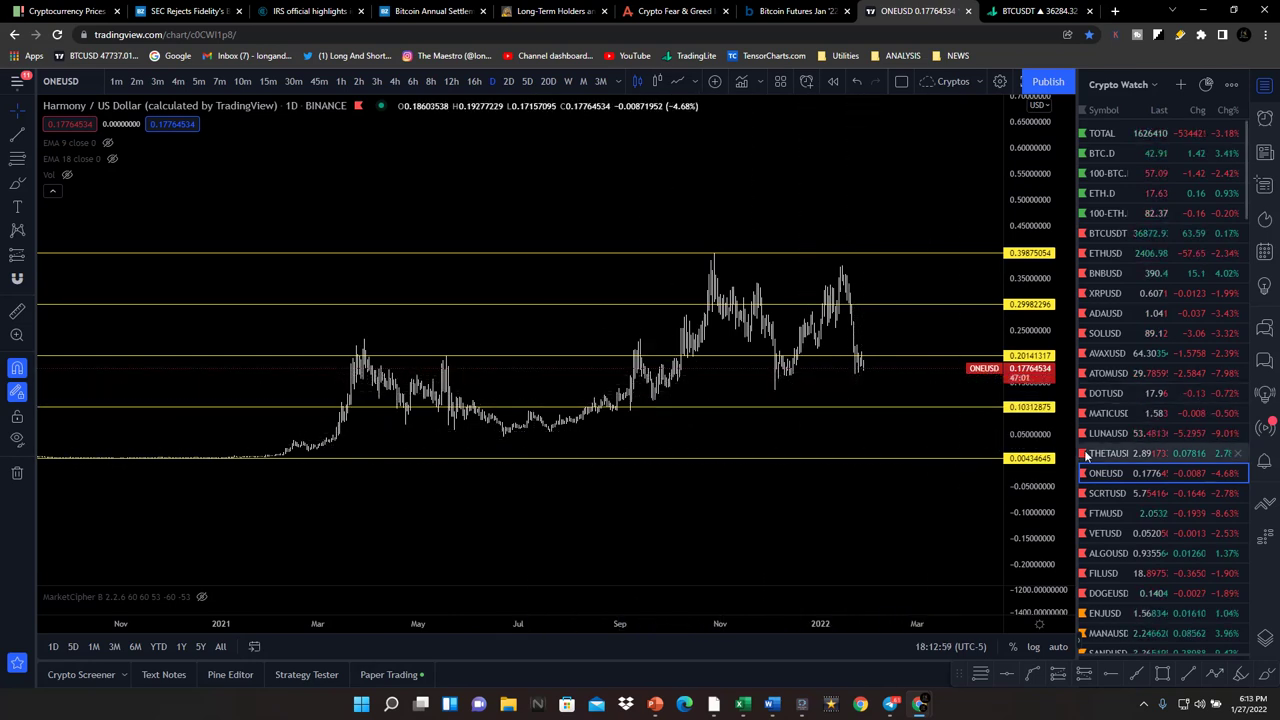
Load the SCRTUSD chart and examine its recent daily candles up close against all five zone lines
scroll(1140, 447, down, 1)
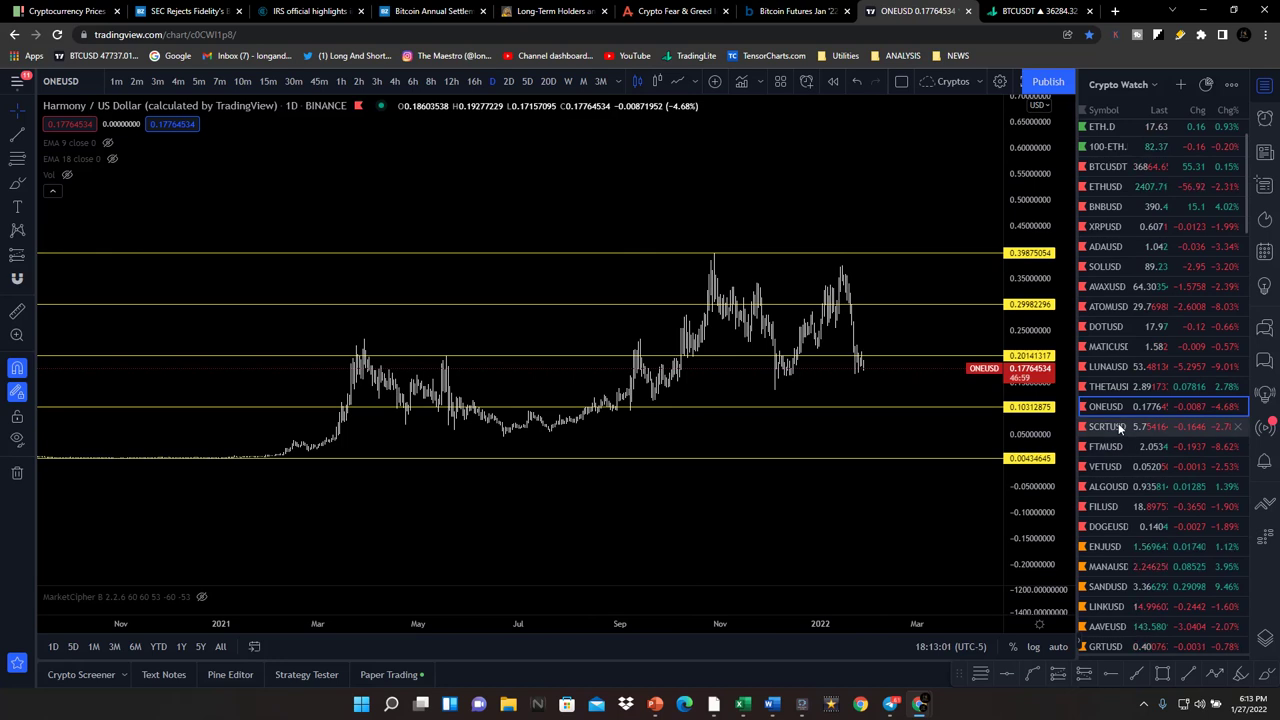
click(1120, 427)
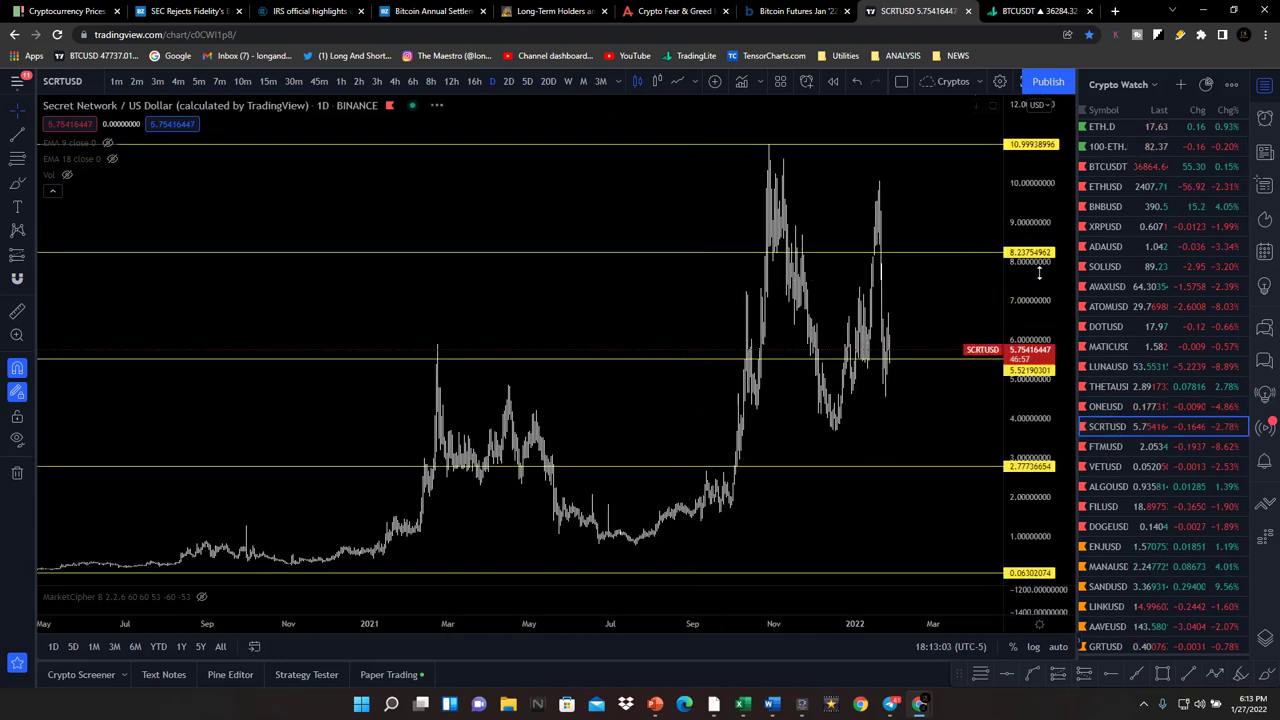
click(949, 491)
scroll(874, 355, up, 2)
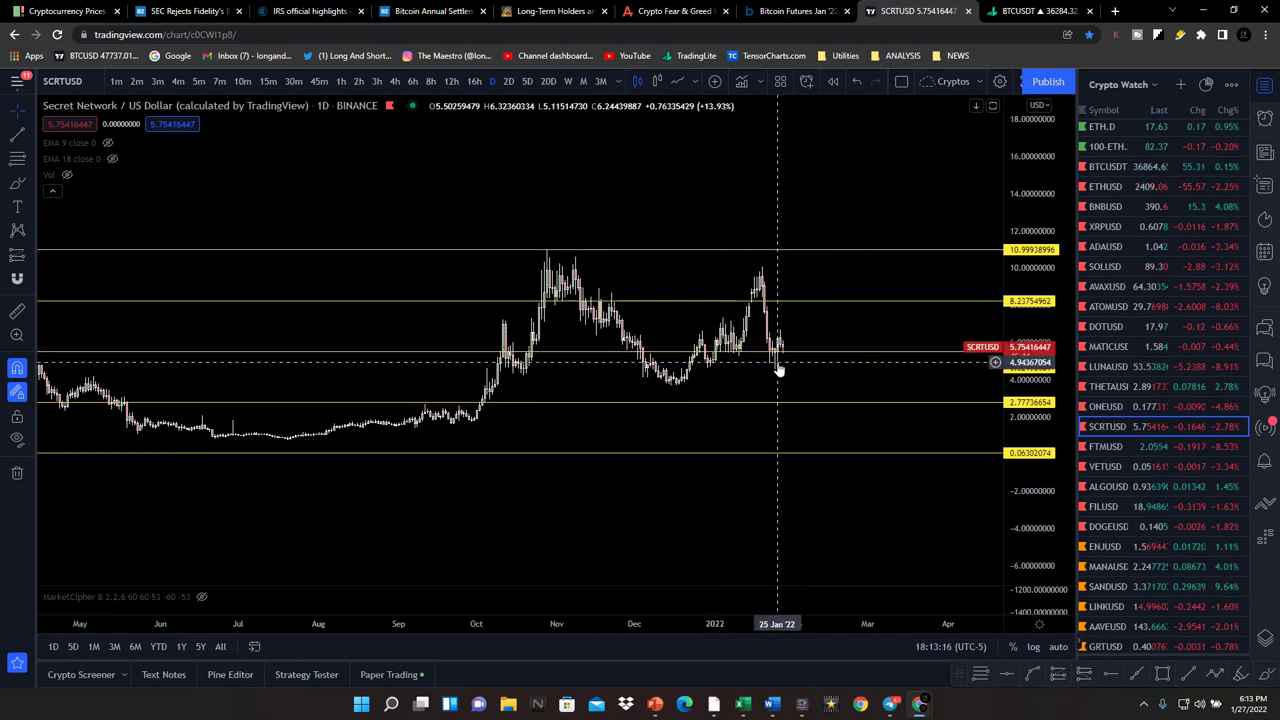
scroll(779, 370, up, 3)
drag(1053, 346, 997, 270)
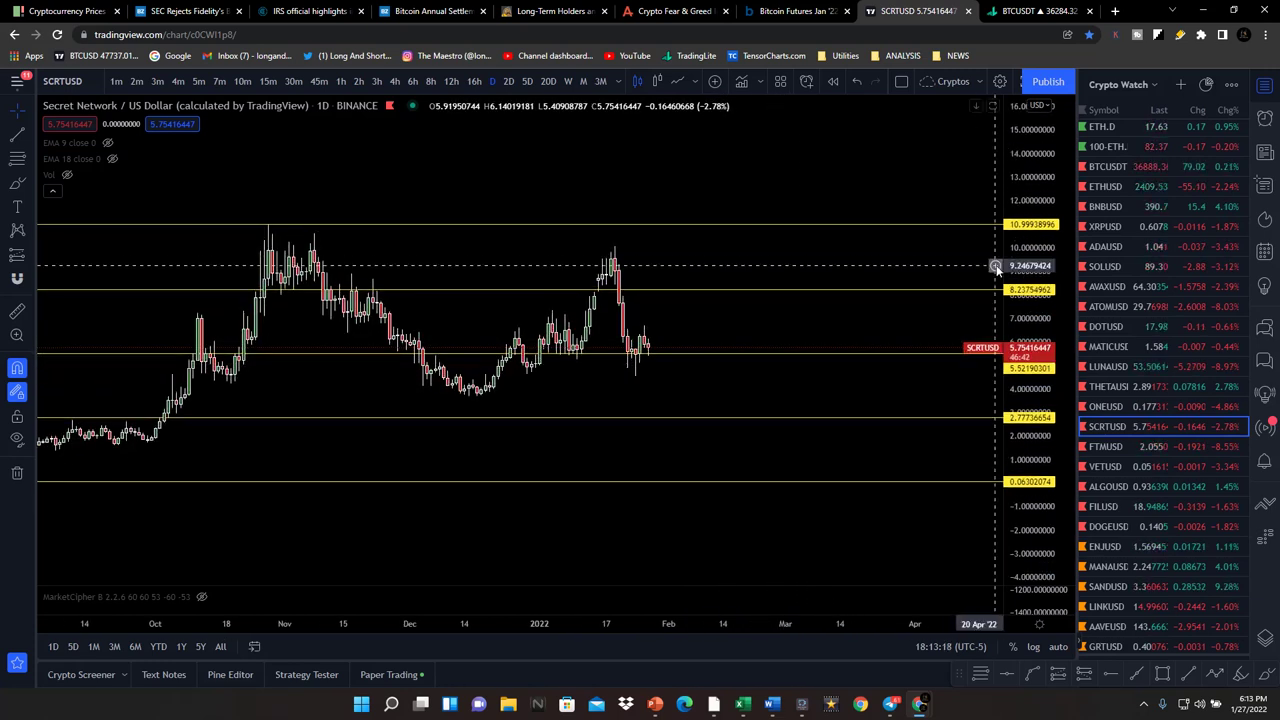
drag(1051, 305, 1051, 243)
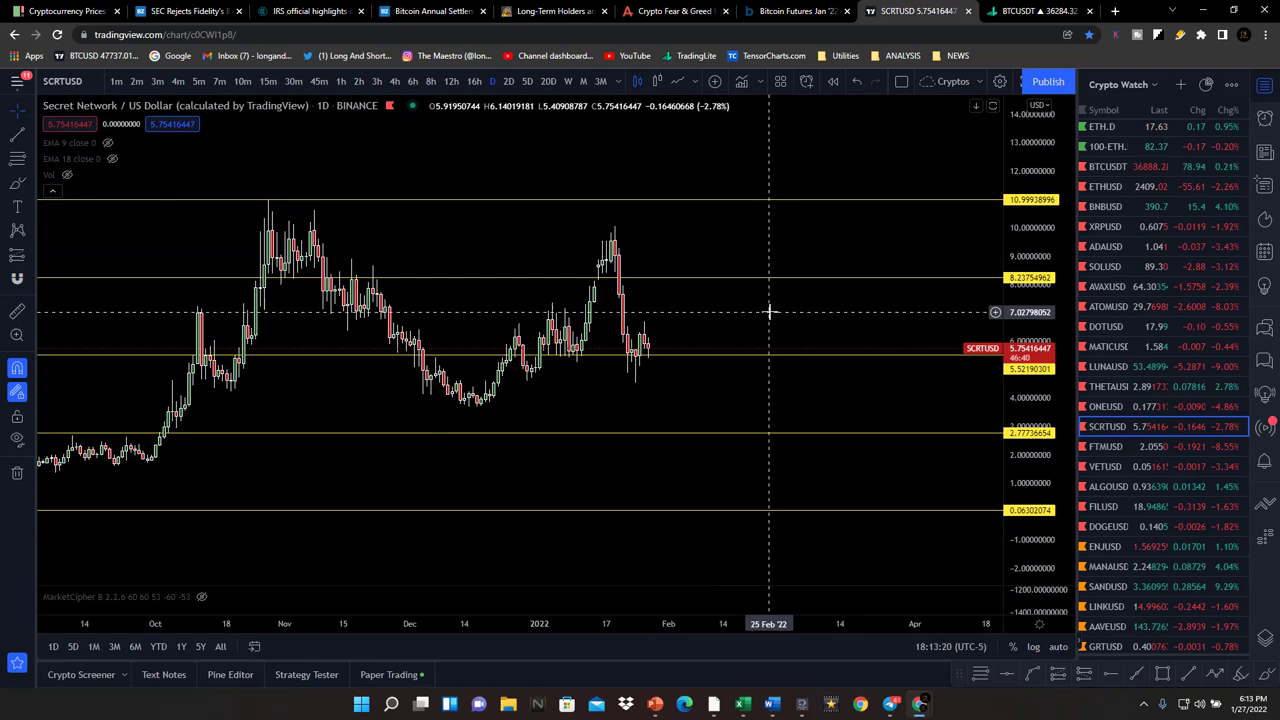
drag(770, 312, 968, 311)
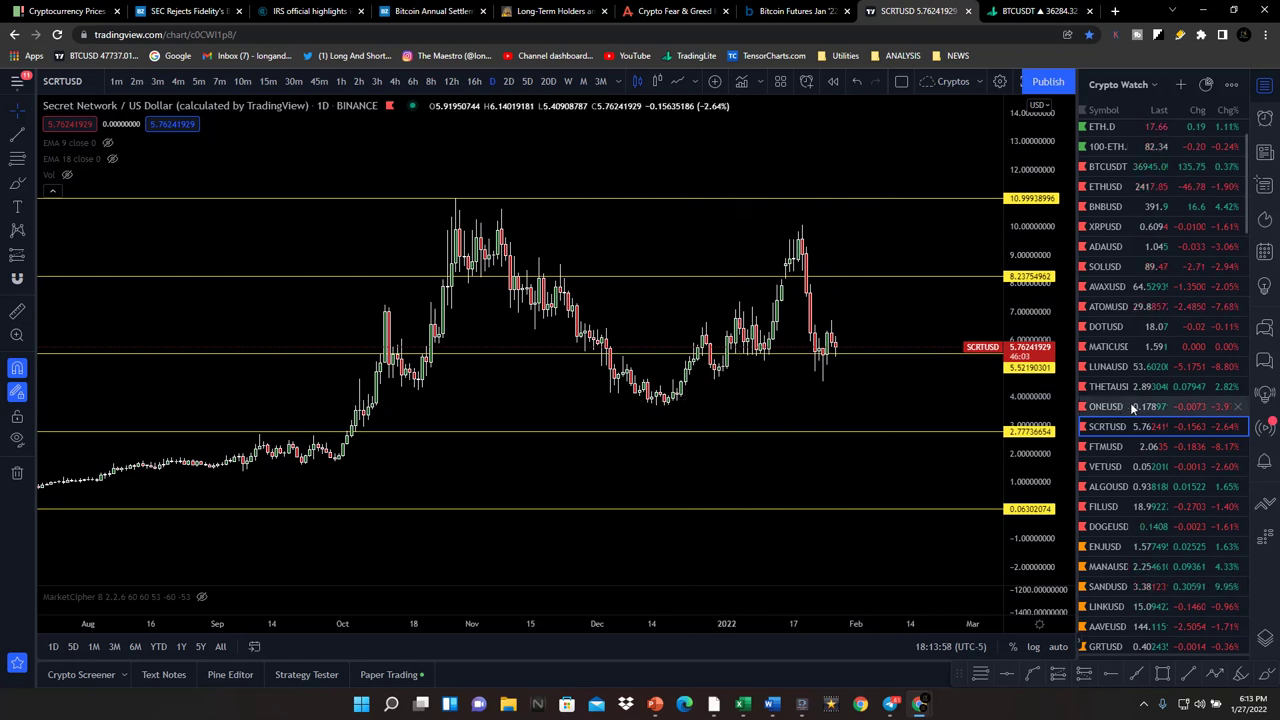
Load the FTMUSD chart and view its price history from early 2021 against the five zone lines
click(1108, 446)
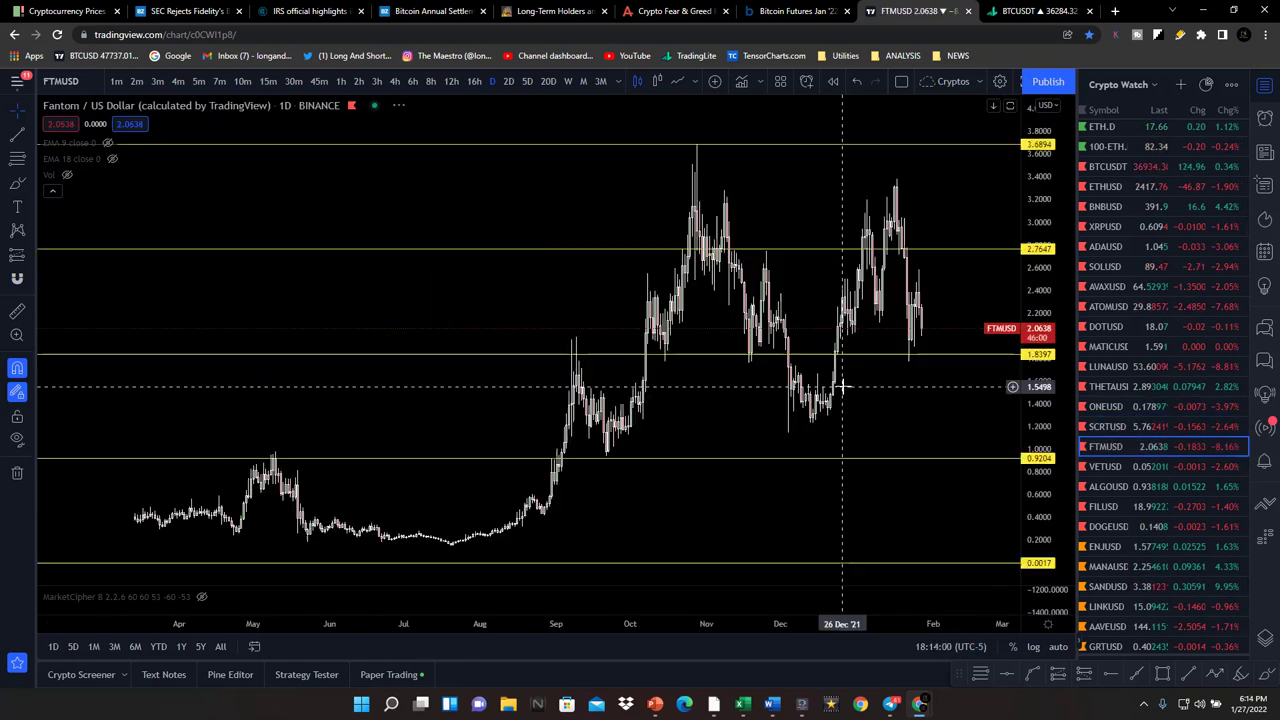
drag(1056, 312, 1054, 383)
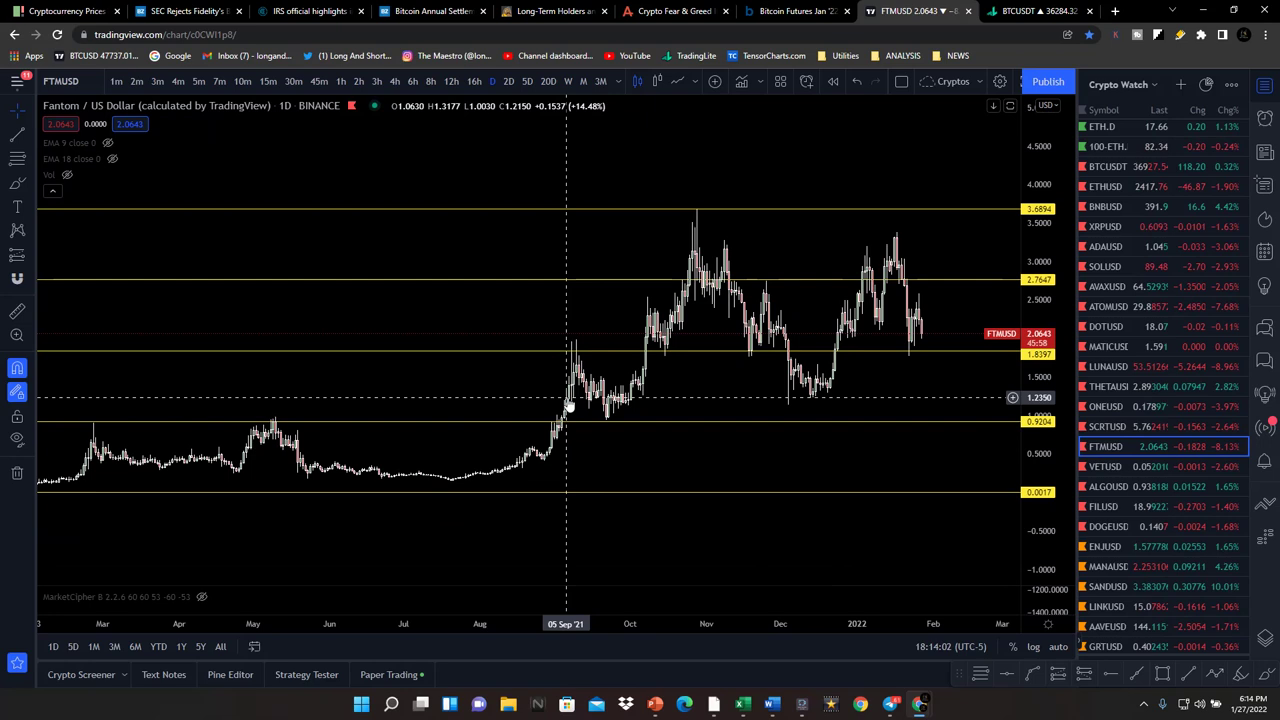
scroll(566, 405, down, 3)
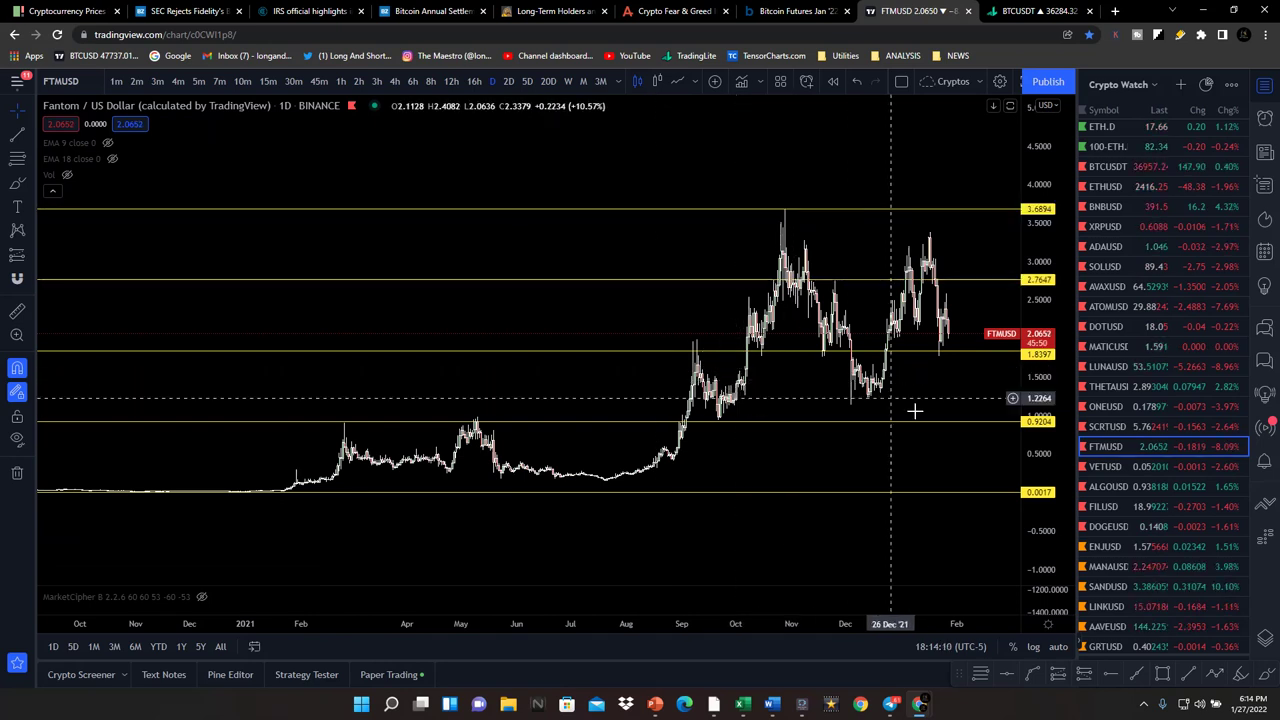
drag(909, 414, 825, 418)
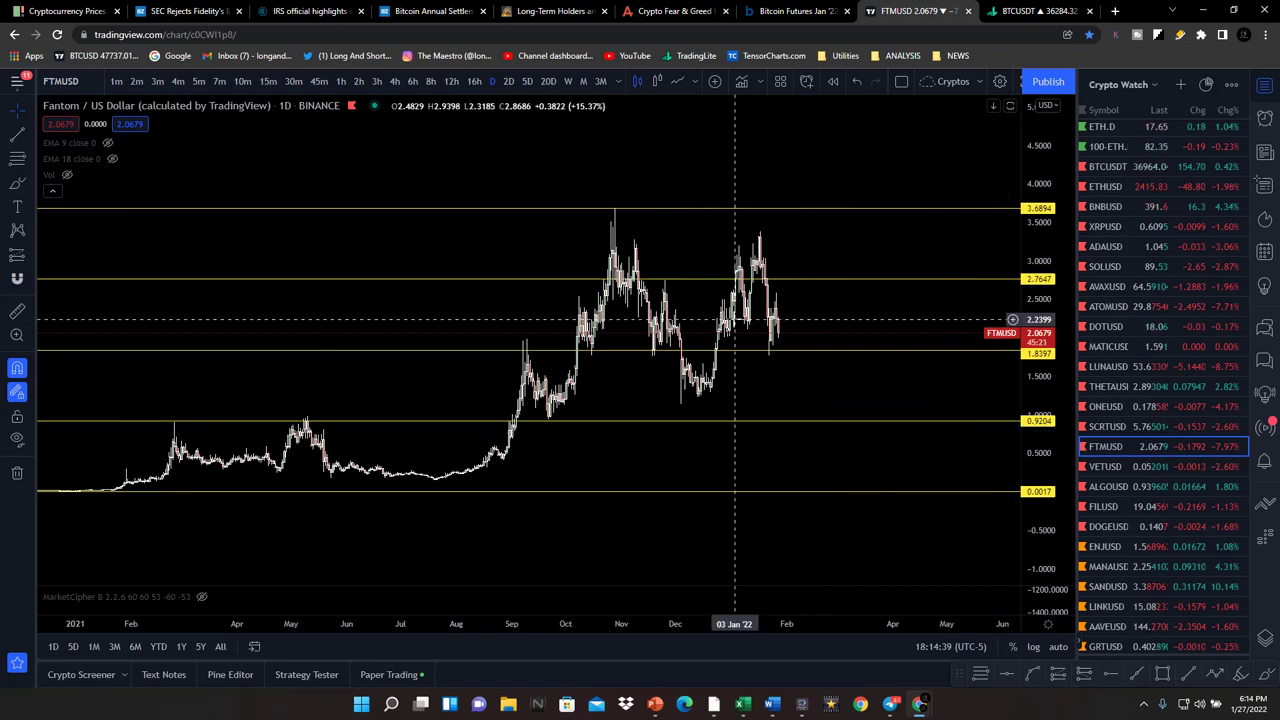
Load the VETUSD chart and stretch its price scale to inspect the candles between the zone lines
key(Down)
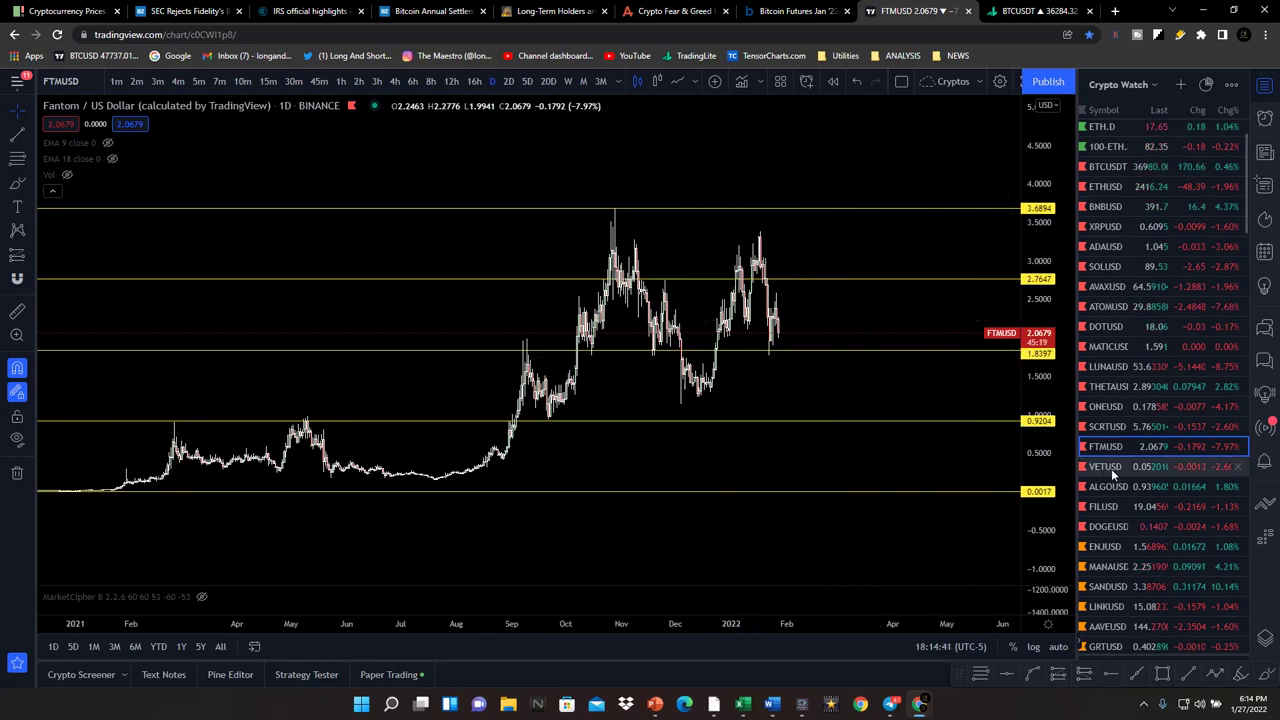
mouse_move(1036, 350)
mouse_down()
mouse_move(1034, 500)
mouse_move(1020, 250)
mouse_up()
scroll(614, 329, up, 3)
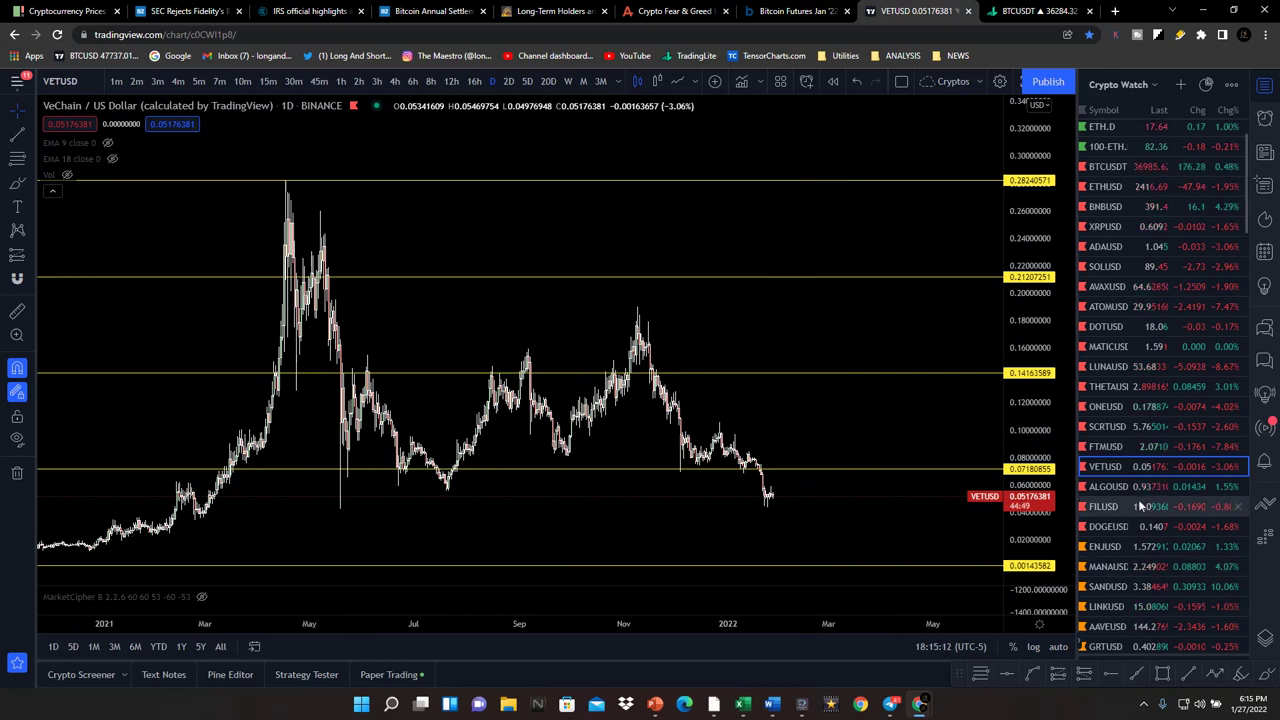
Load the ALGOUSD chart and compare its earlier history and latest candles with the zone lines
click(1114, 486)
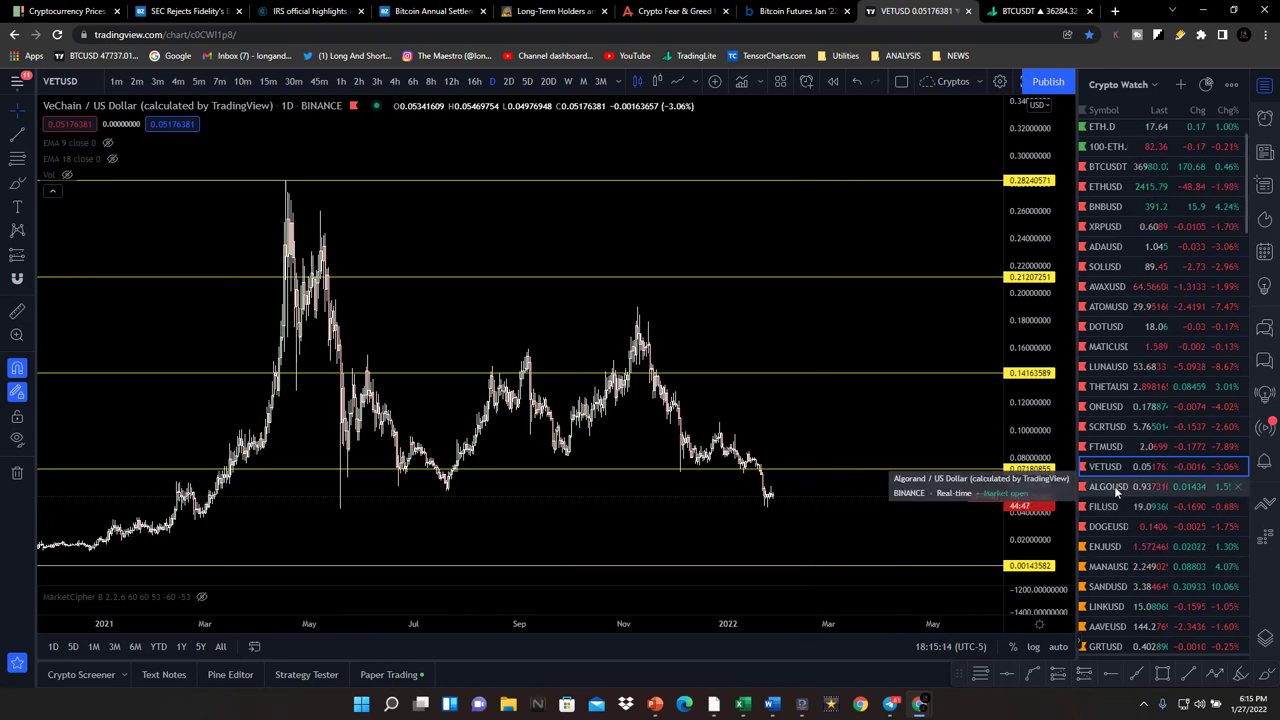
drag(1034, 257, 1034, 460)
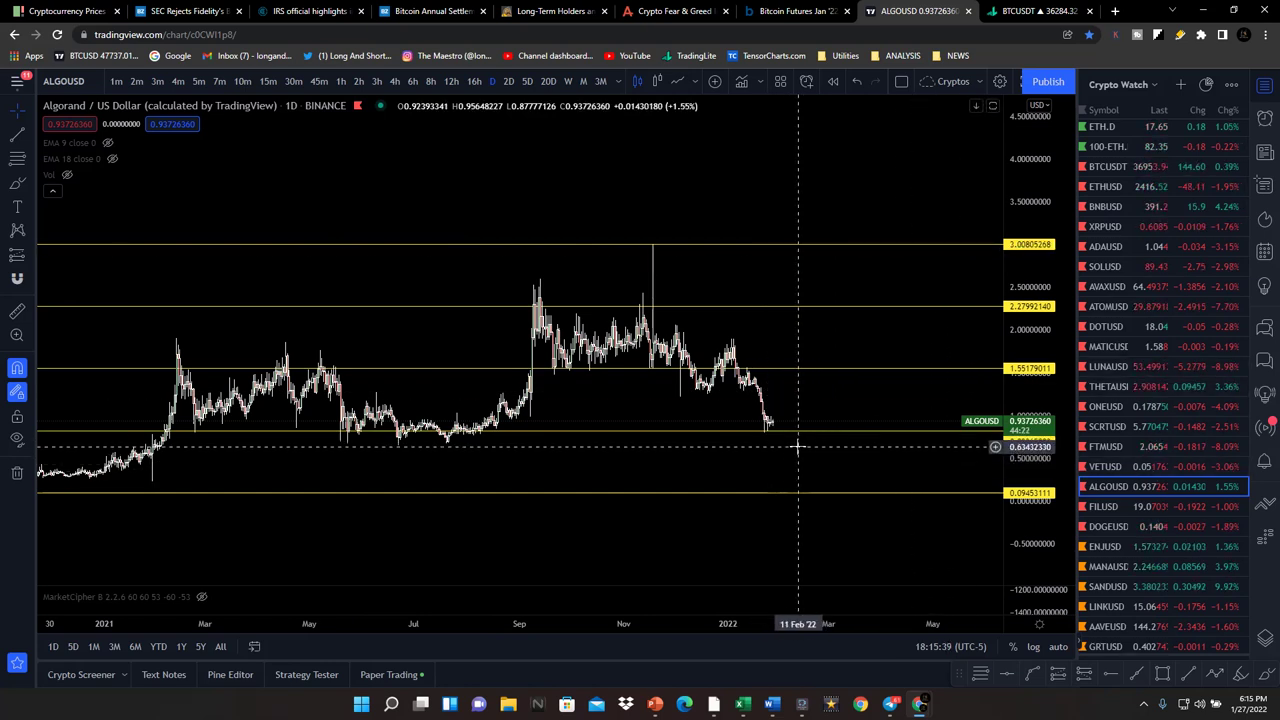
scroll(623, 430, down, 3)
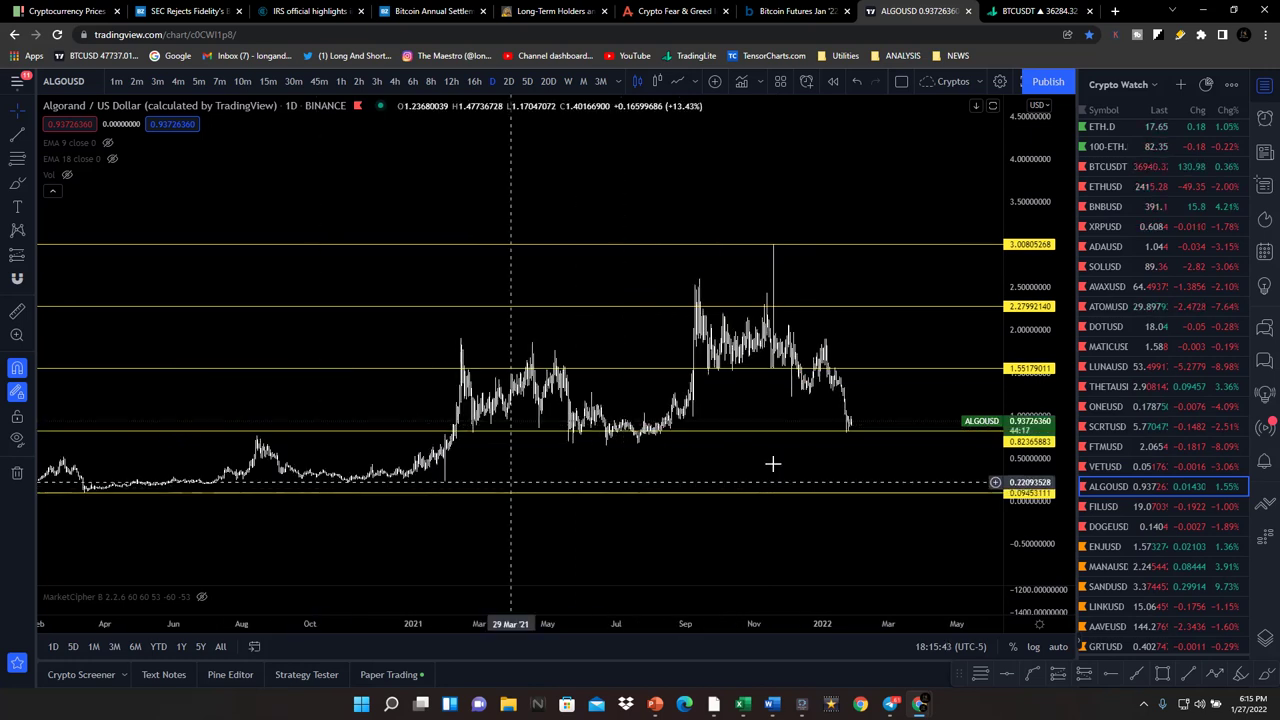
scroll(846, 446, up, 5)
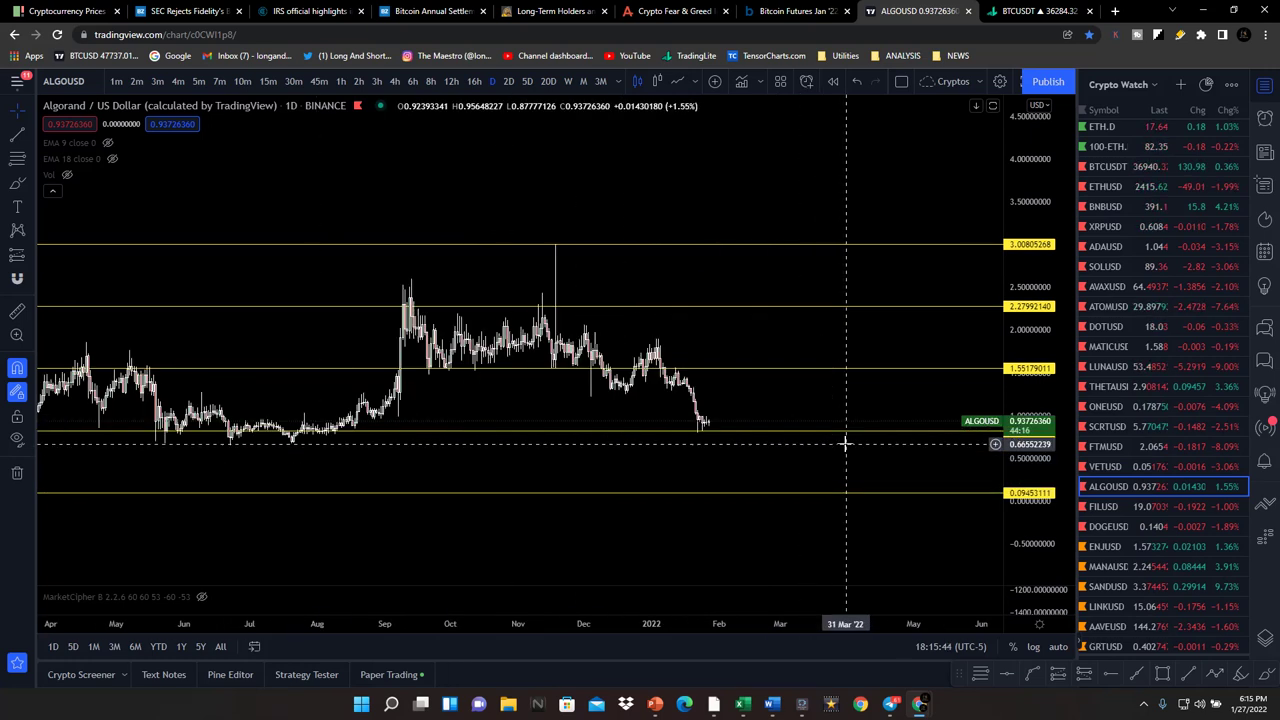
Load the FILUSD chart and examine its peaks and recent decline against the horizontal zone lines at several price scales
click(1104, 506)
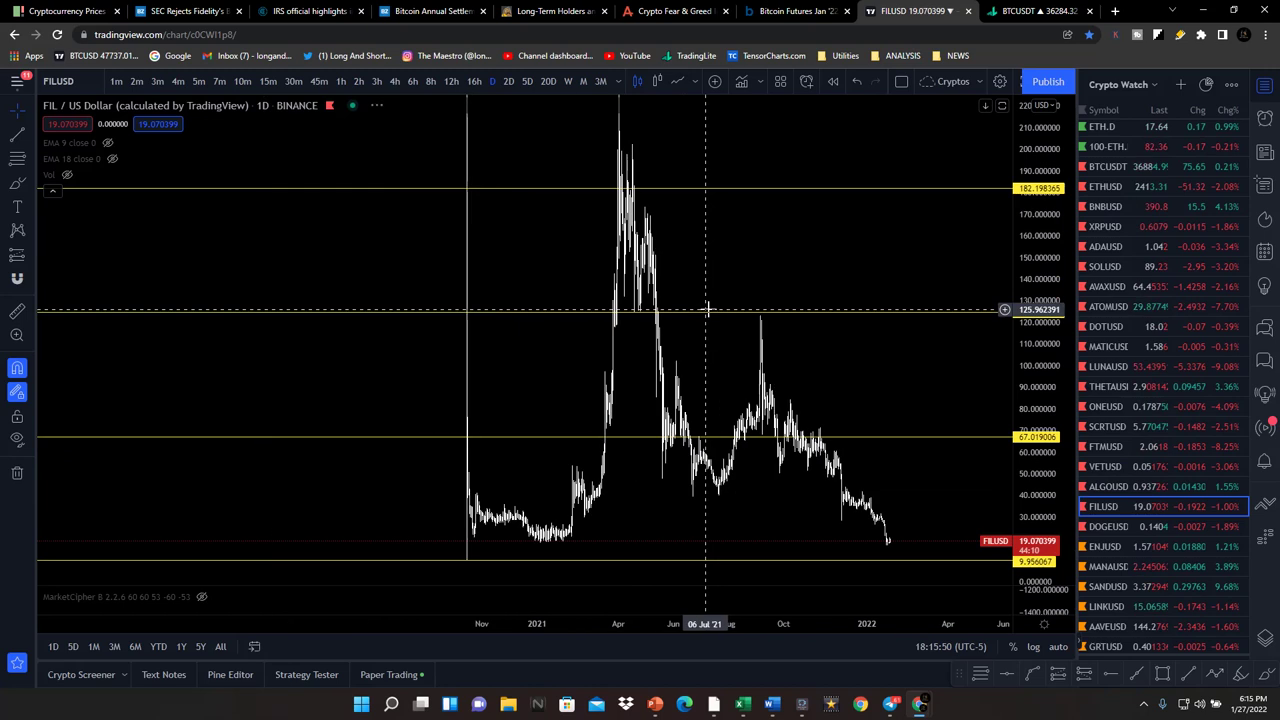
drag(1039, 205, 1037, 443)
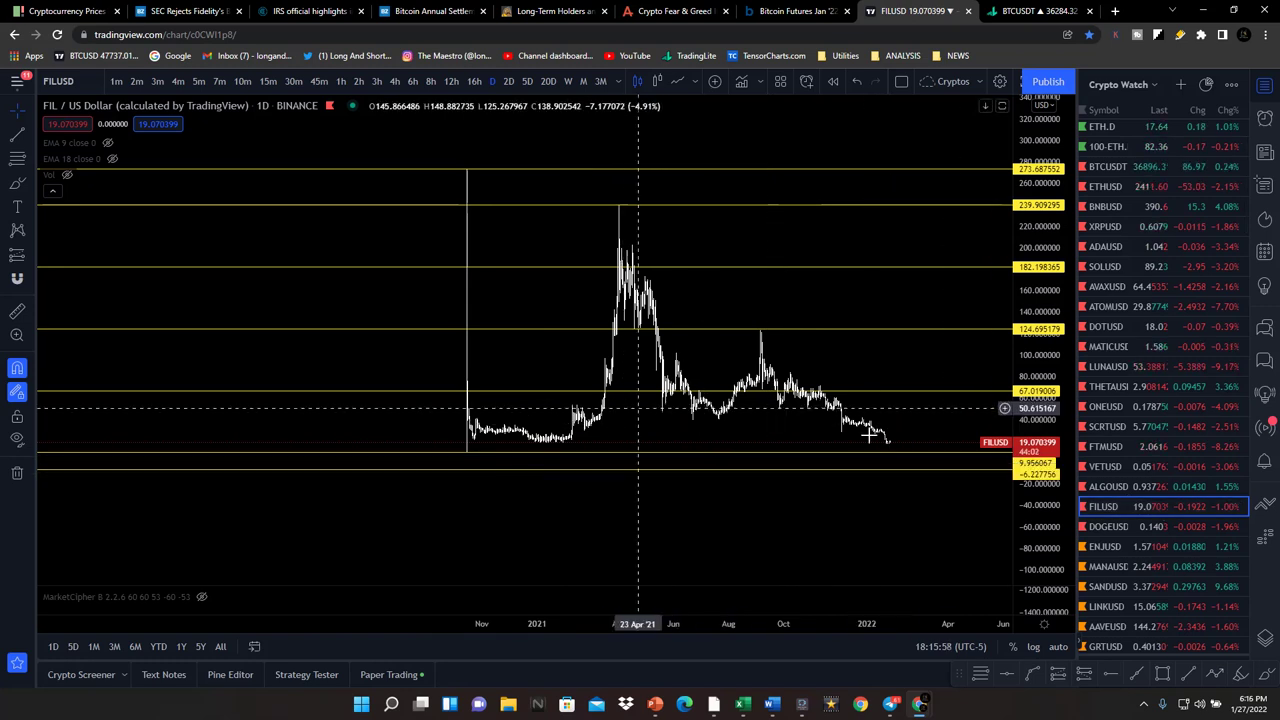
drag(1033, 430, 1055, 392)
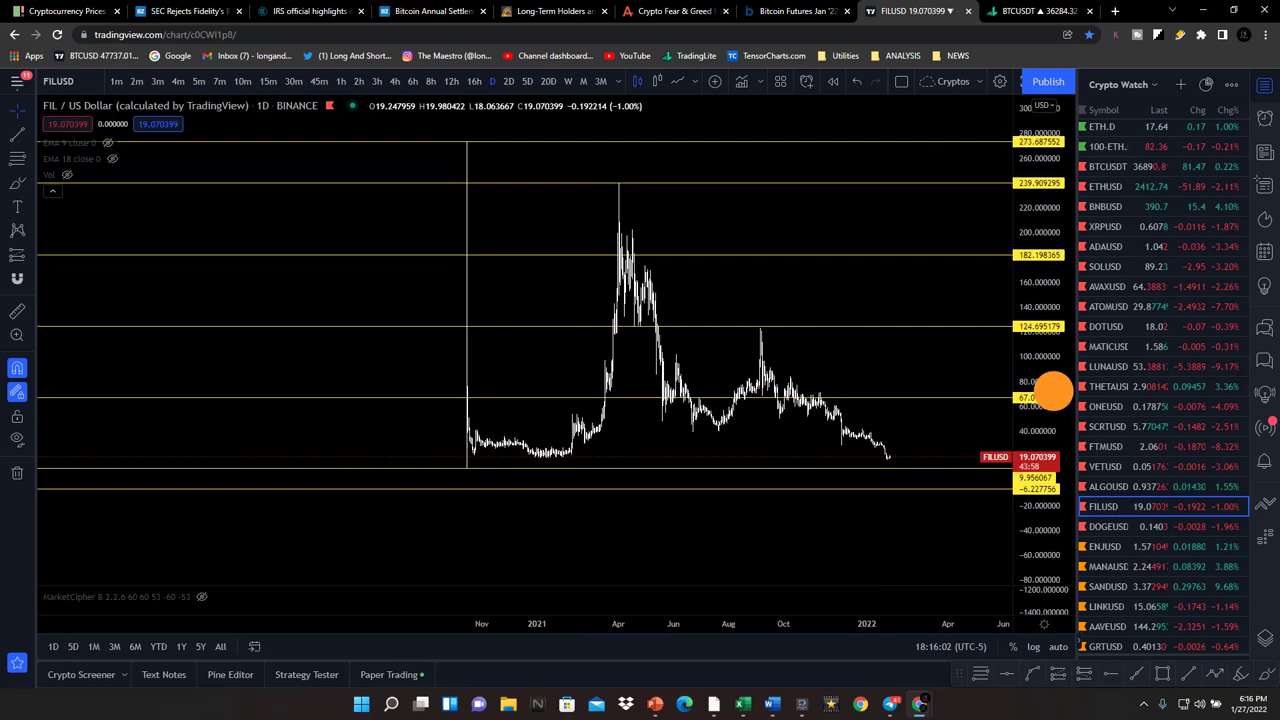
drag(1055, 392, 1049, 487)
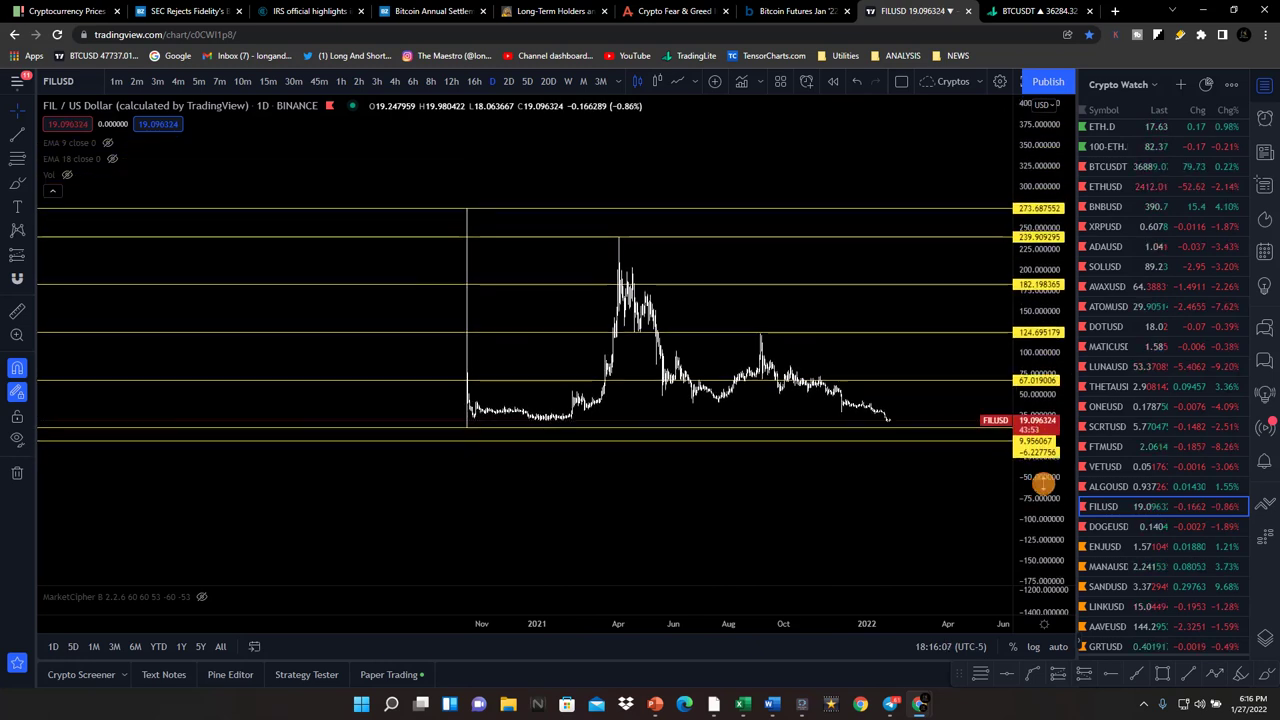
click(620, 244)
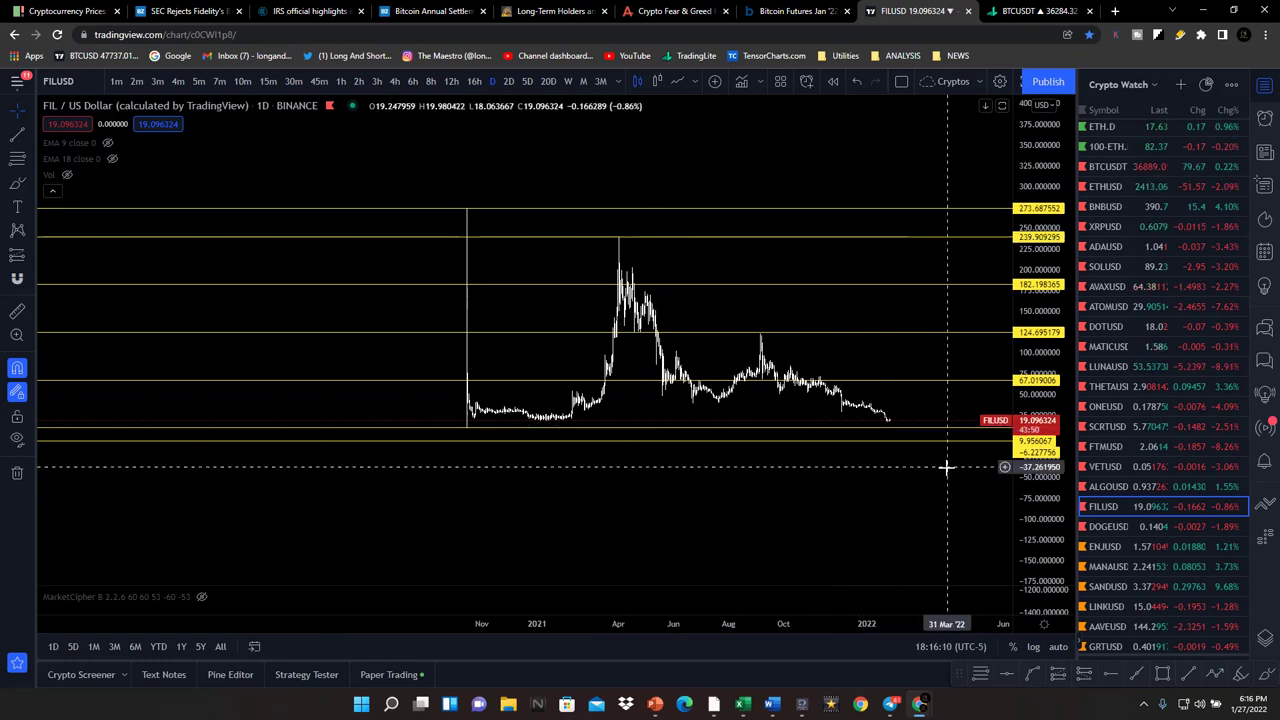
drag(1050, 420, 1058, 300)
scroll(926, 406, up, 3)
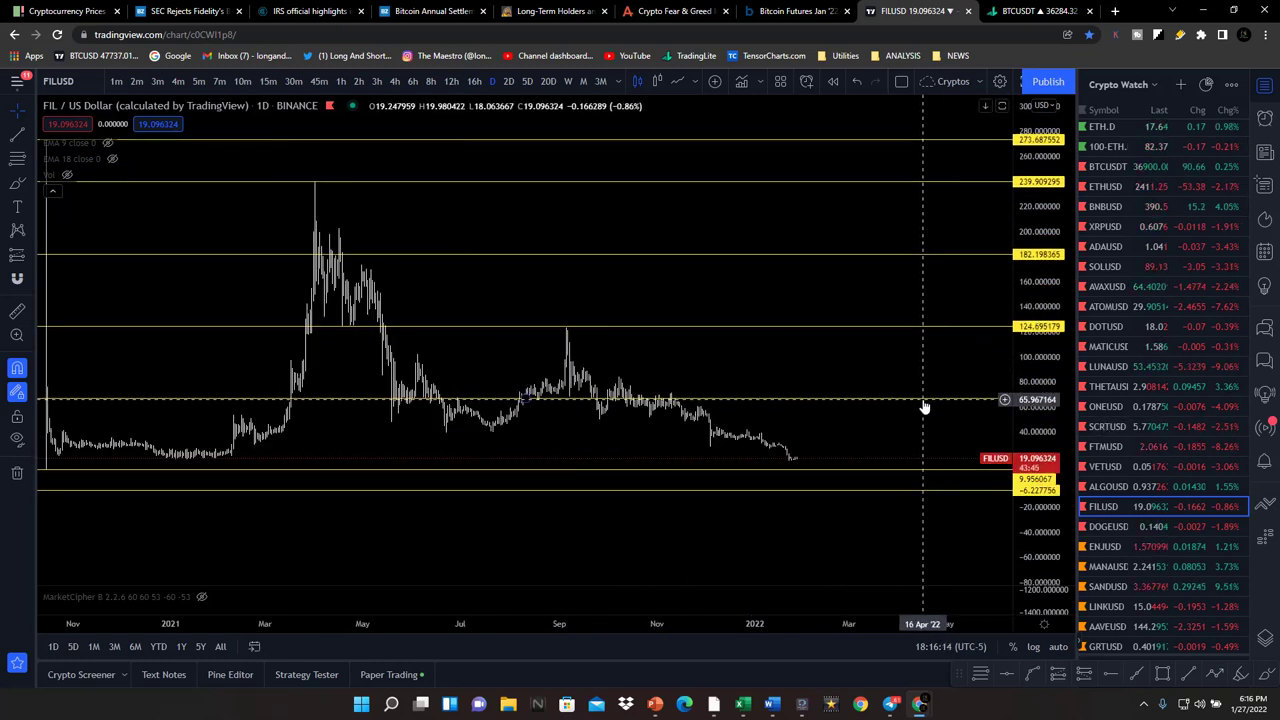
drag(1051, 433, 1051, 400)
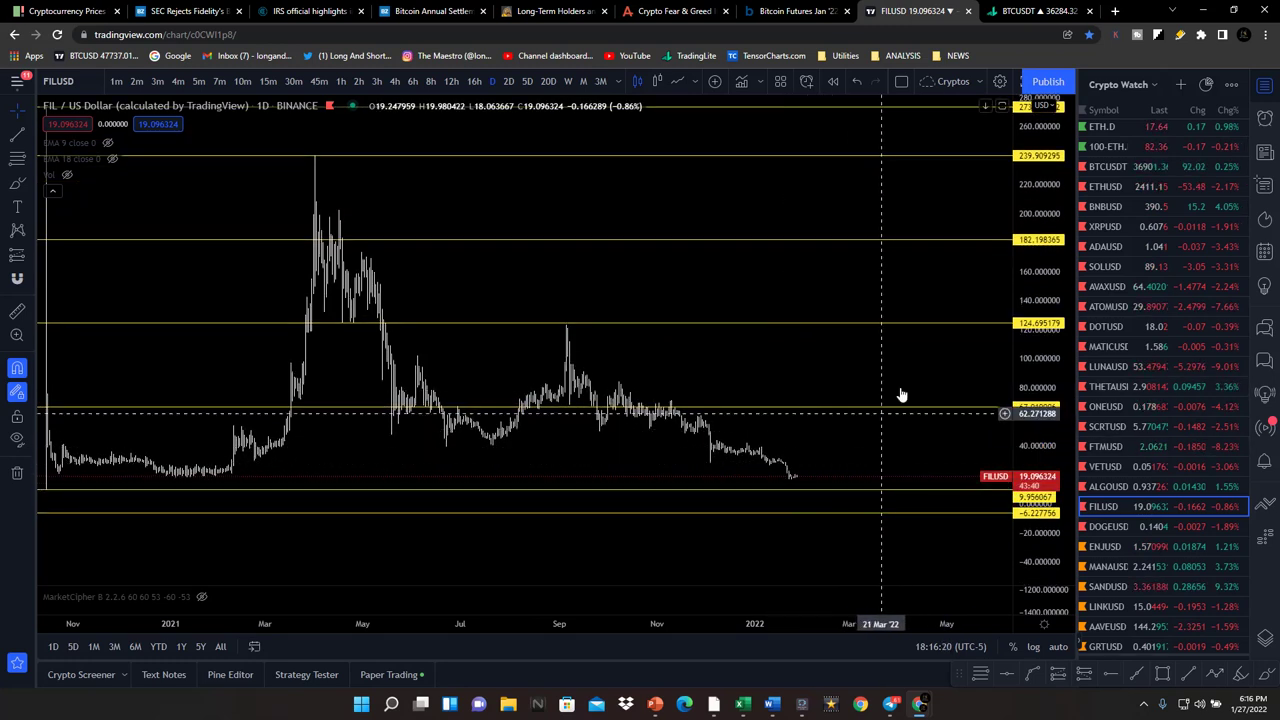
drag(1053, 370, 1059, 321)
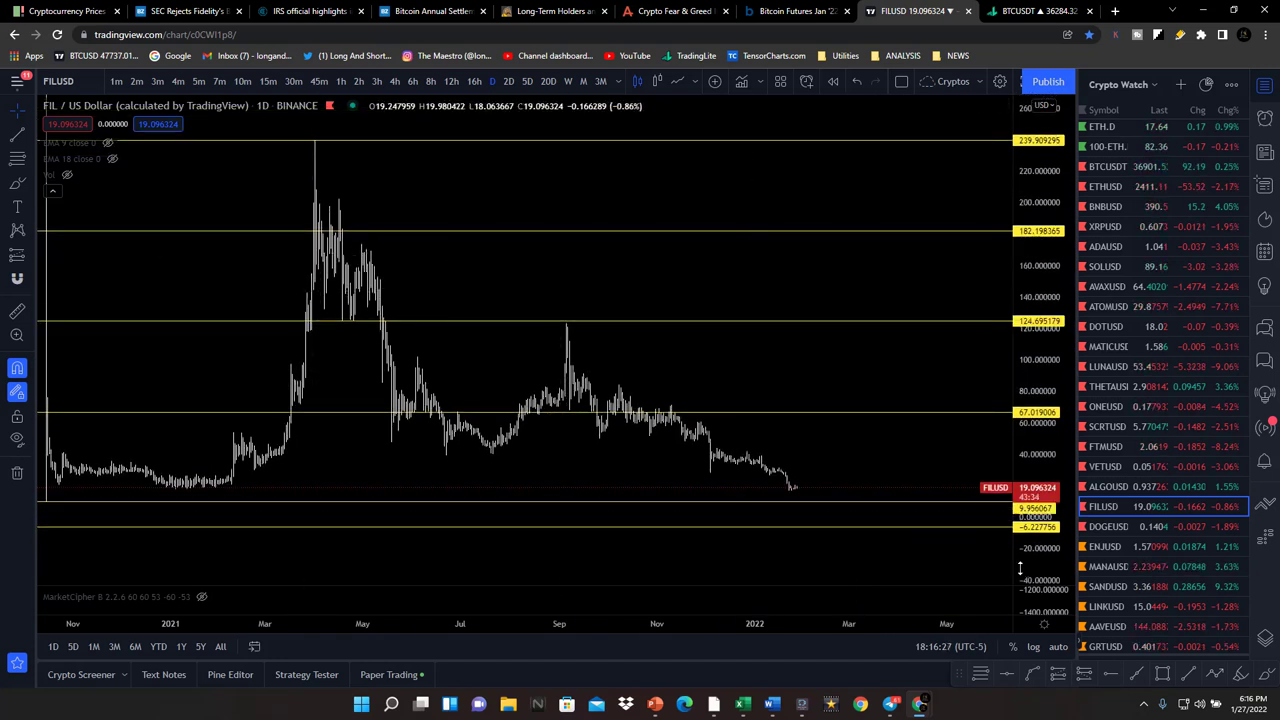
View the DOGEUSD chart and the ENJUSD chart with their price scales compressed to show all five zone lines
click(1109, 530)
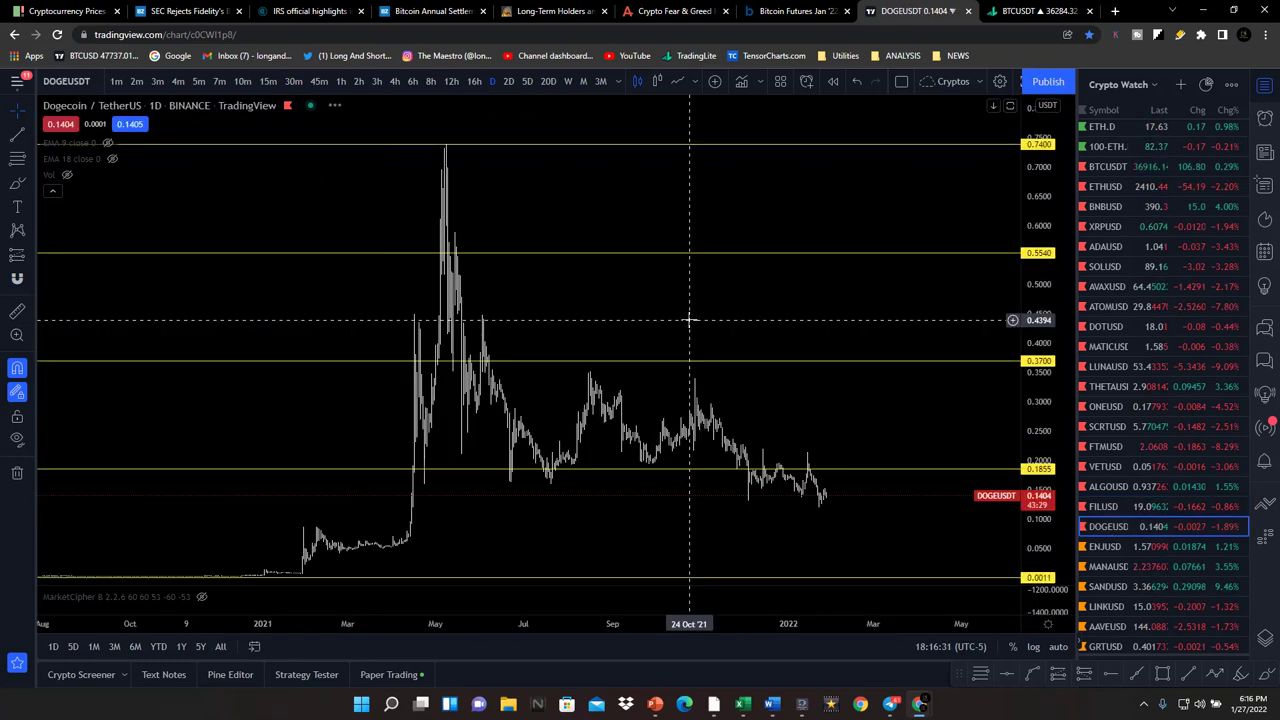
drag(1045, 251, 1042, 292)
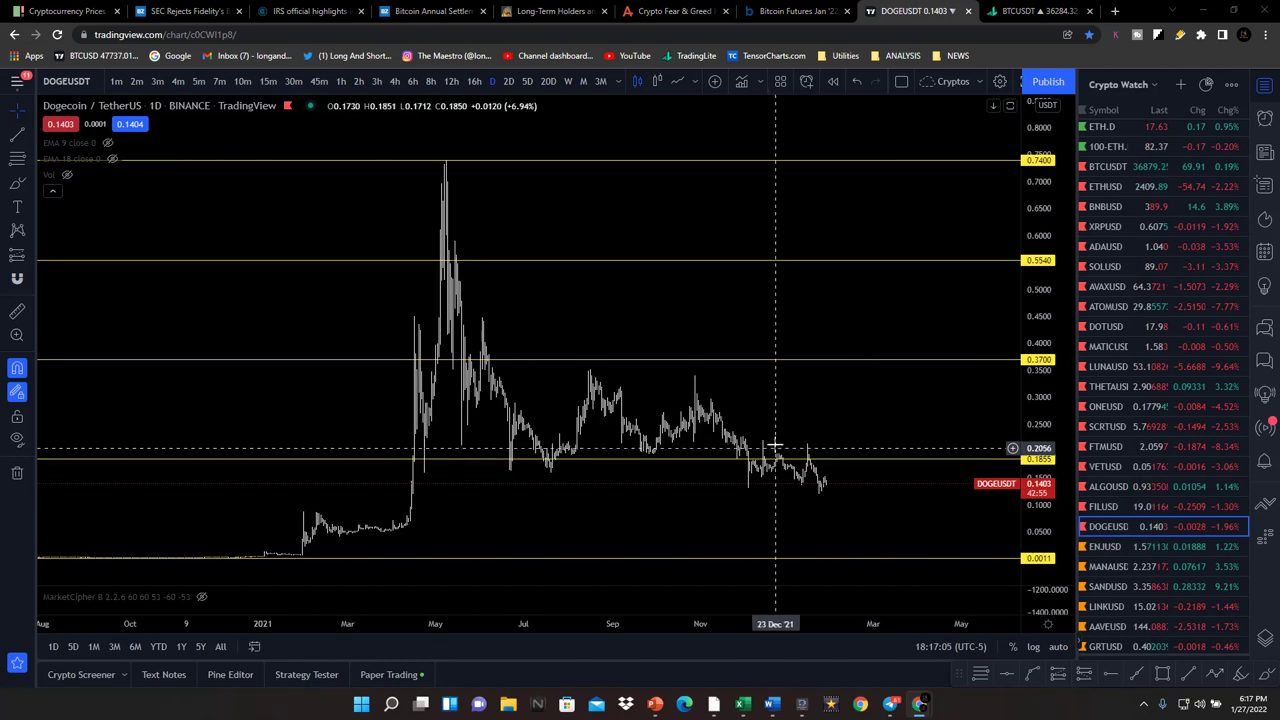
click(1105, 549)
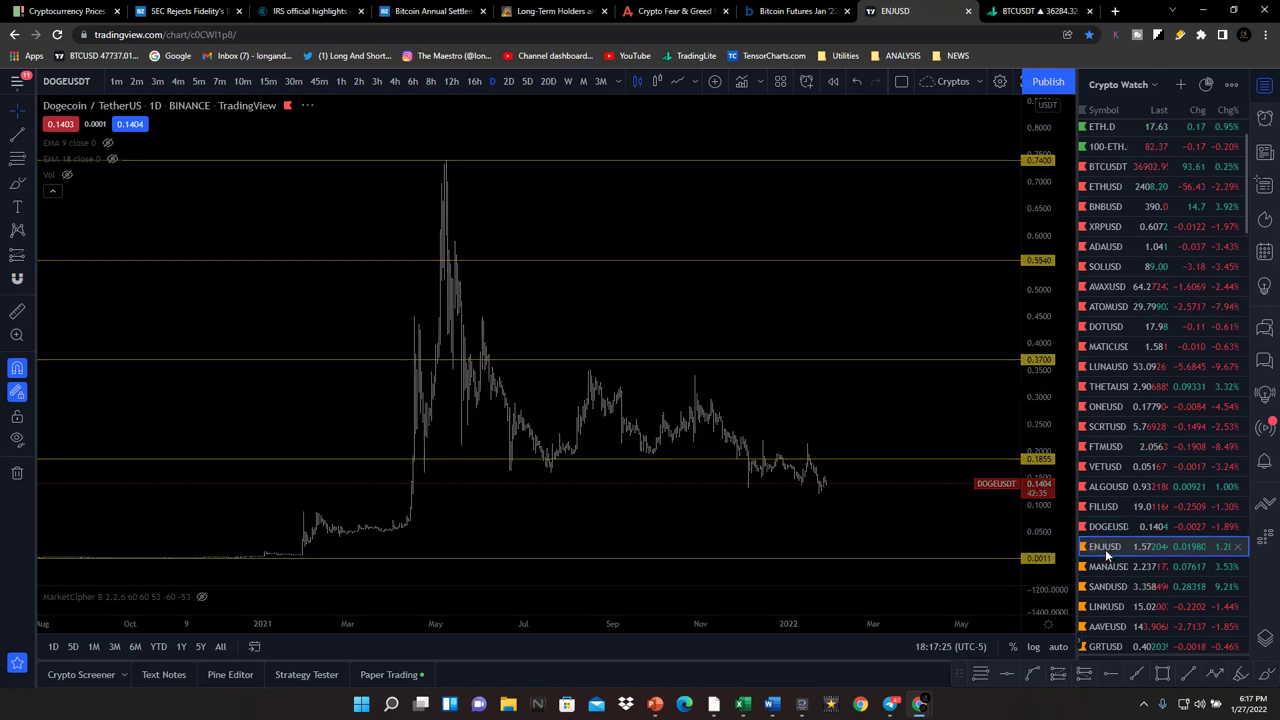
drag(1041, 289, 1039, 475)
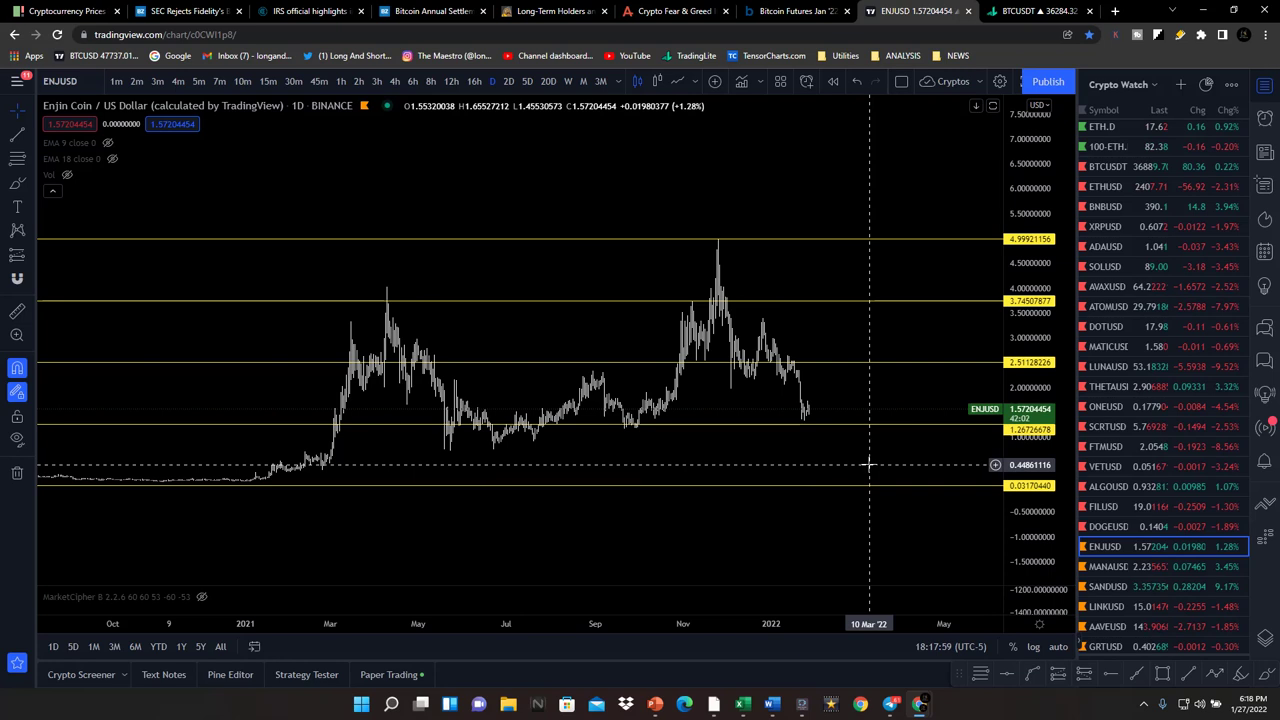
View the MANAUSD chart, and inspect the SANDUSD chart's recent candles up close against its five zone lines
key(Down)
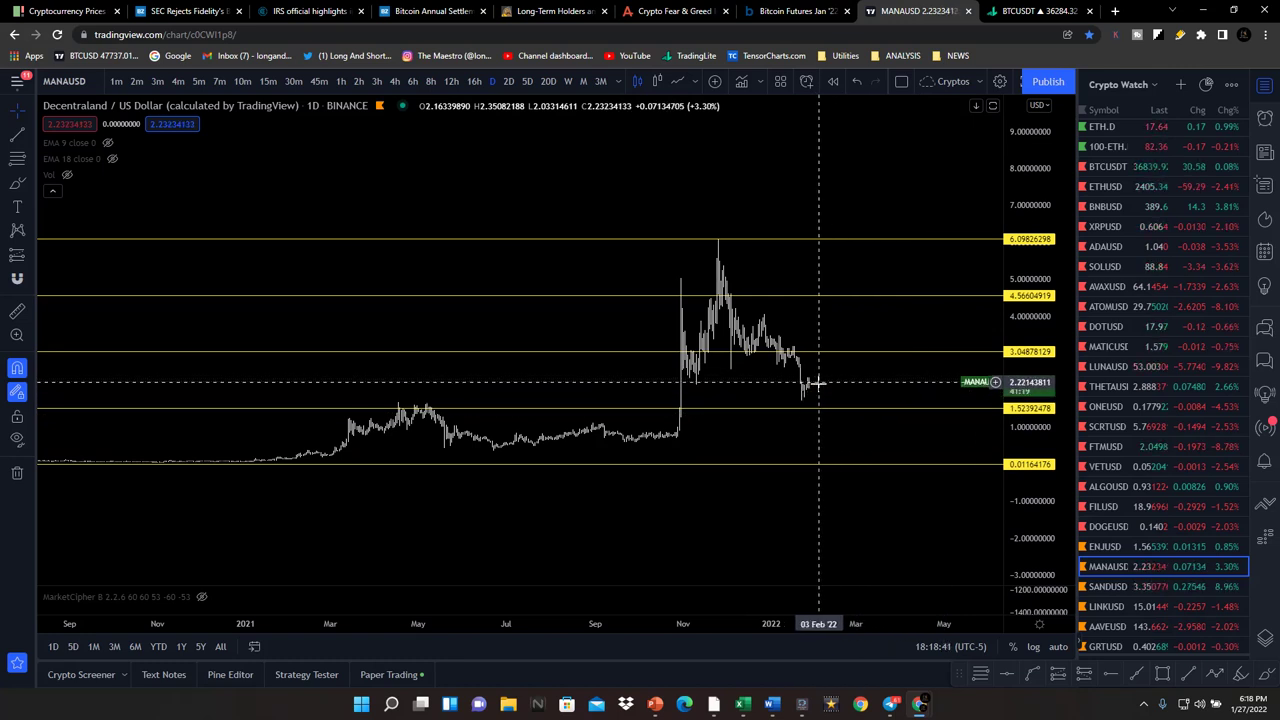
key(space)
drag(1023, 194, 743, 320)
scroll(751, 386, up, 3)
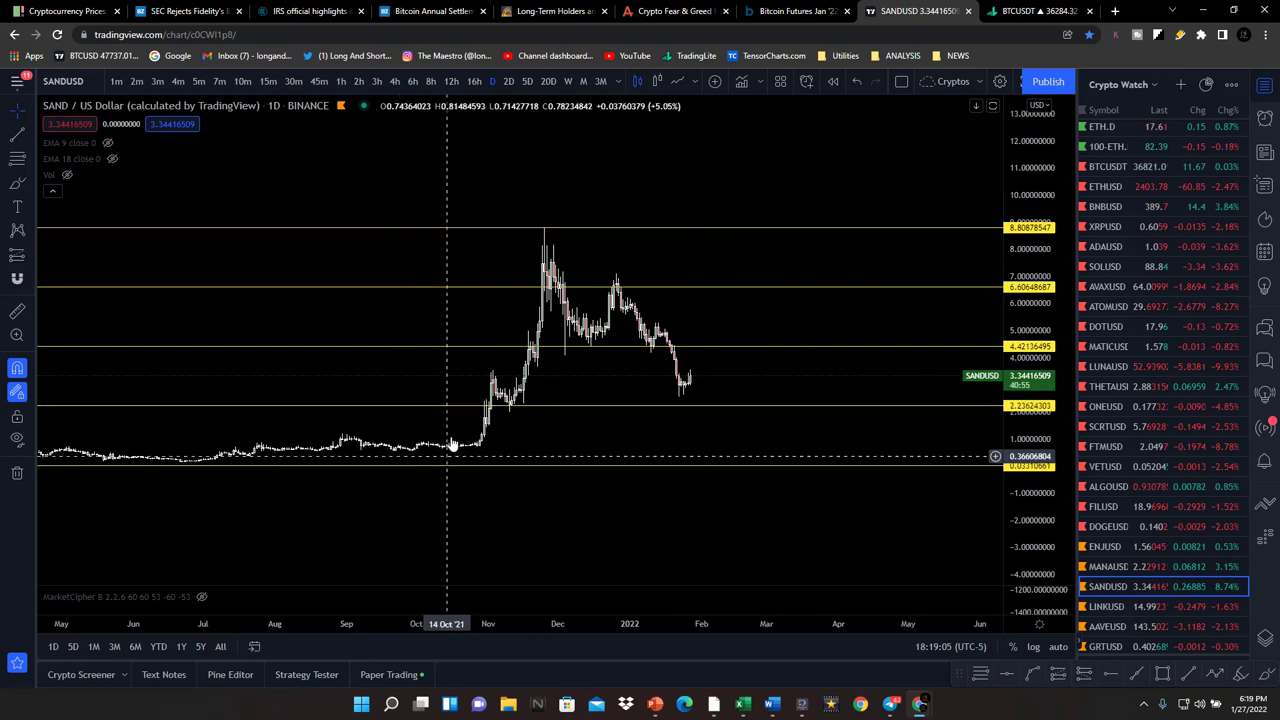
scroll(455, 418, up, 3)
mouse_move(426, 410)
mouse_down()
mouse_move(731, 397)
mouse_move(877, 366)
mouse_up()
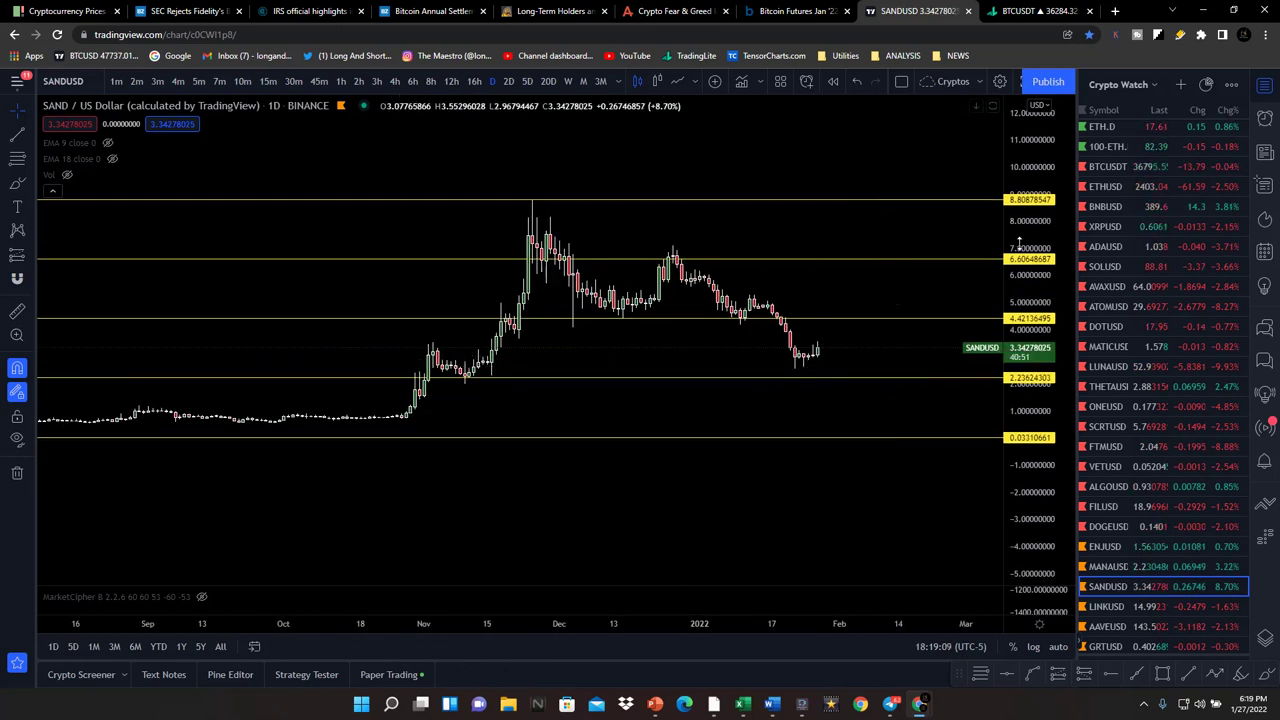
drag(1027, 328, 1036, 267)
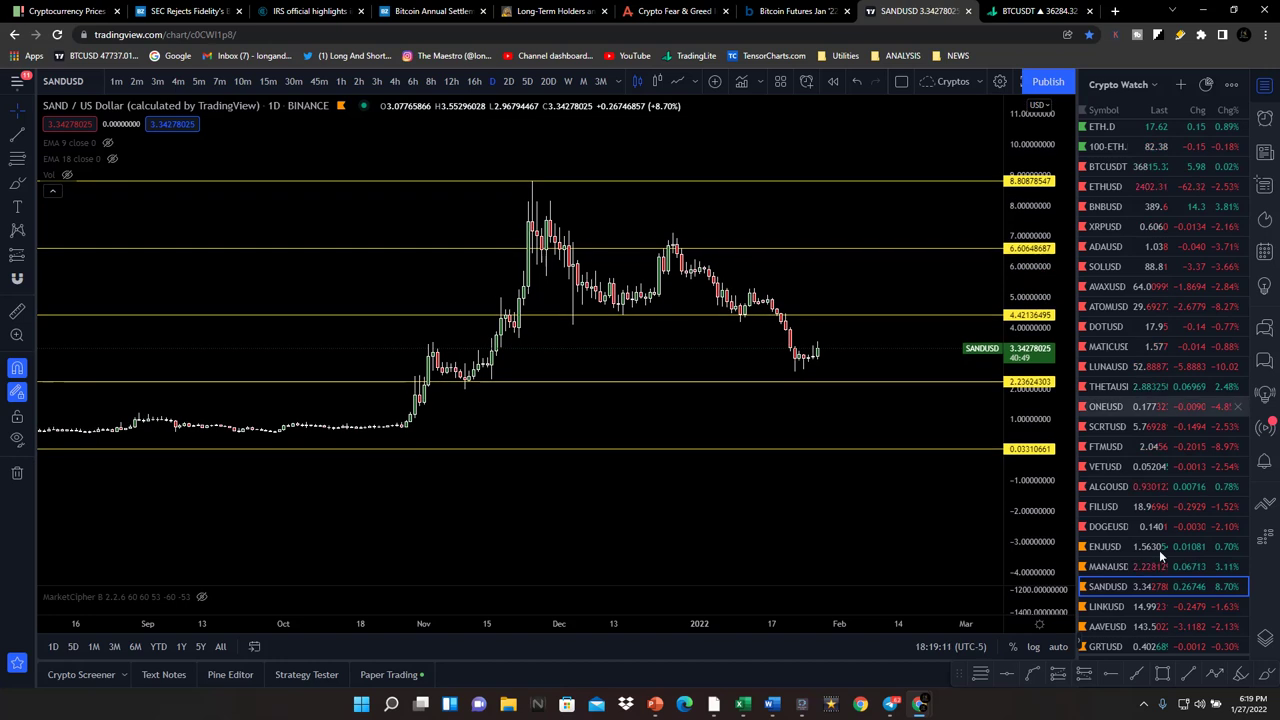
Load the LINKUSD chart and compare its price history since late 2020 with all five zone lines
click(1111, 608)
drag(1041, 355, 1020, 486)
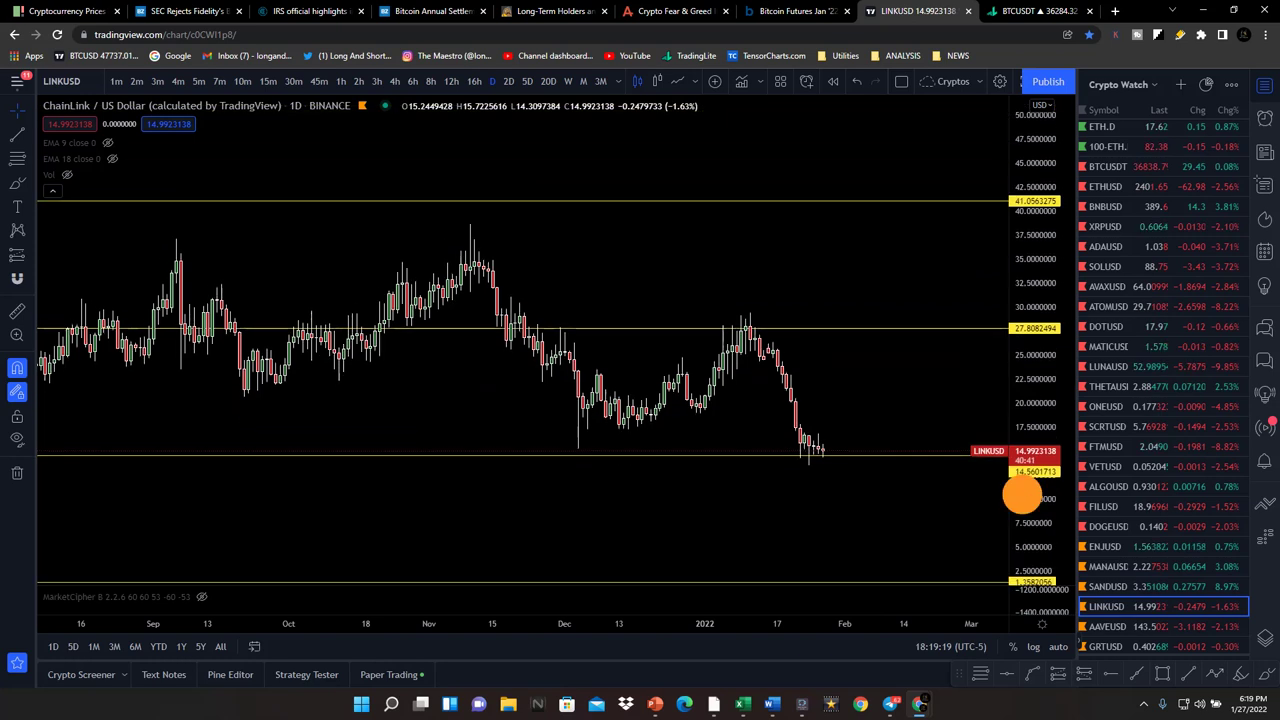
scroll(846, 343, down, 5)
drag(1024, 232, 1017, 349)
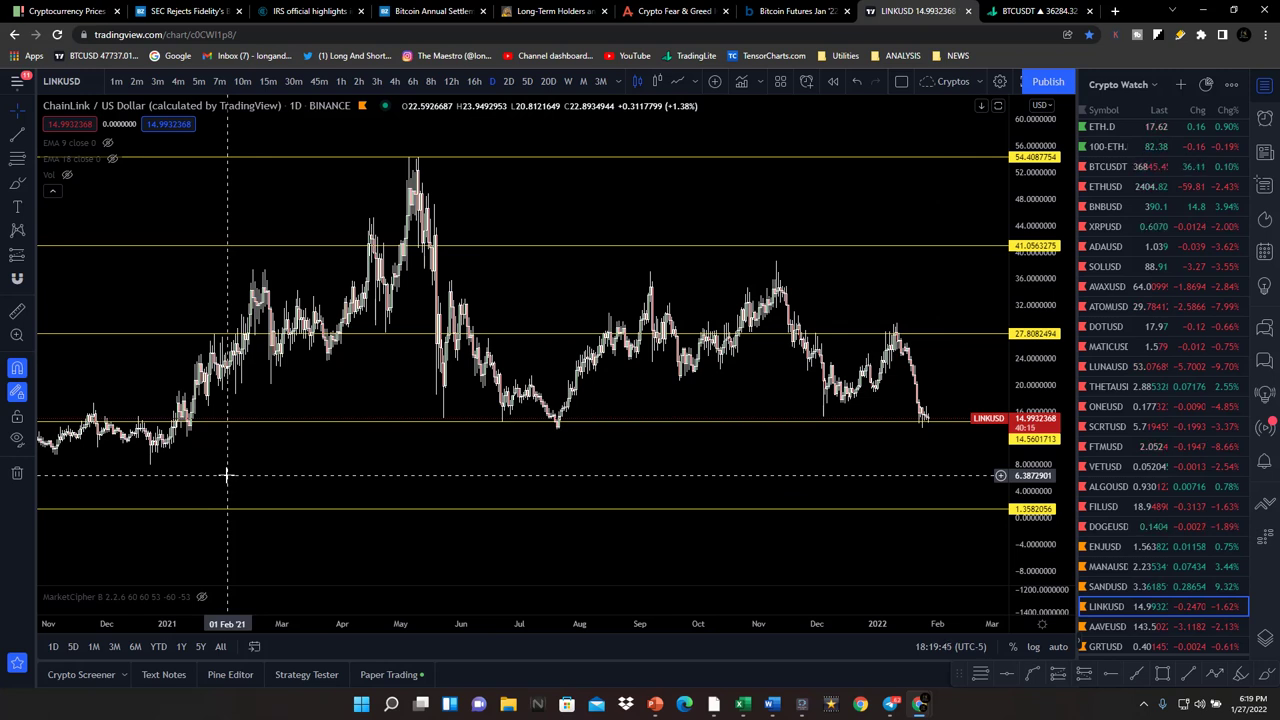
Load the AAVEUSD chart and examine its 2021 peaks and latest candles against the zone lines at several time and price scales
key(Down)
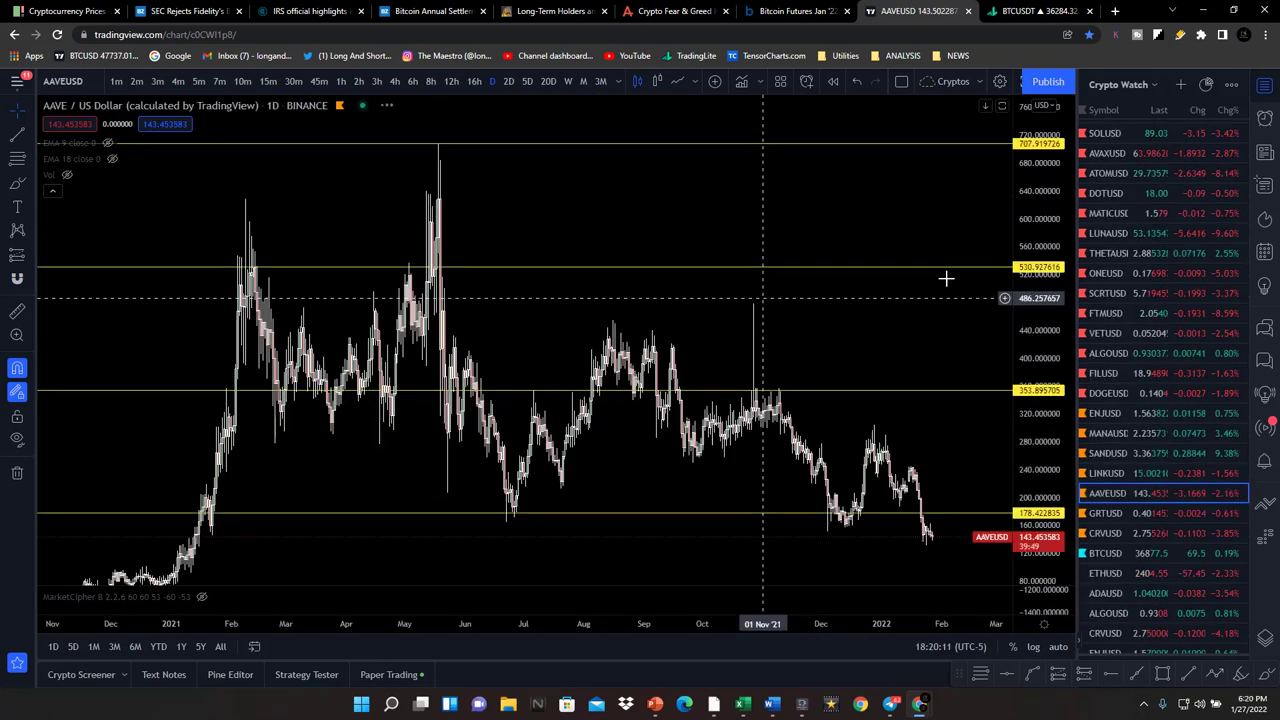
mouse_move(1035, 250)
mouse_down()
mouse_move(1023, 394)
mouse_move(1034, 268)
mouse_up()
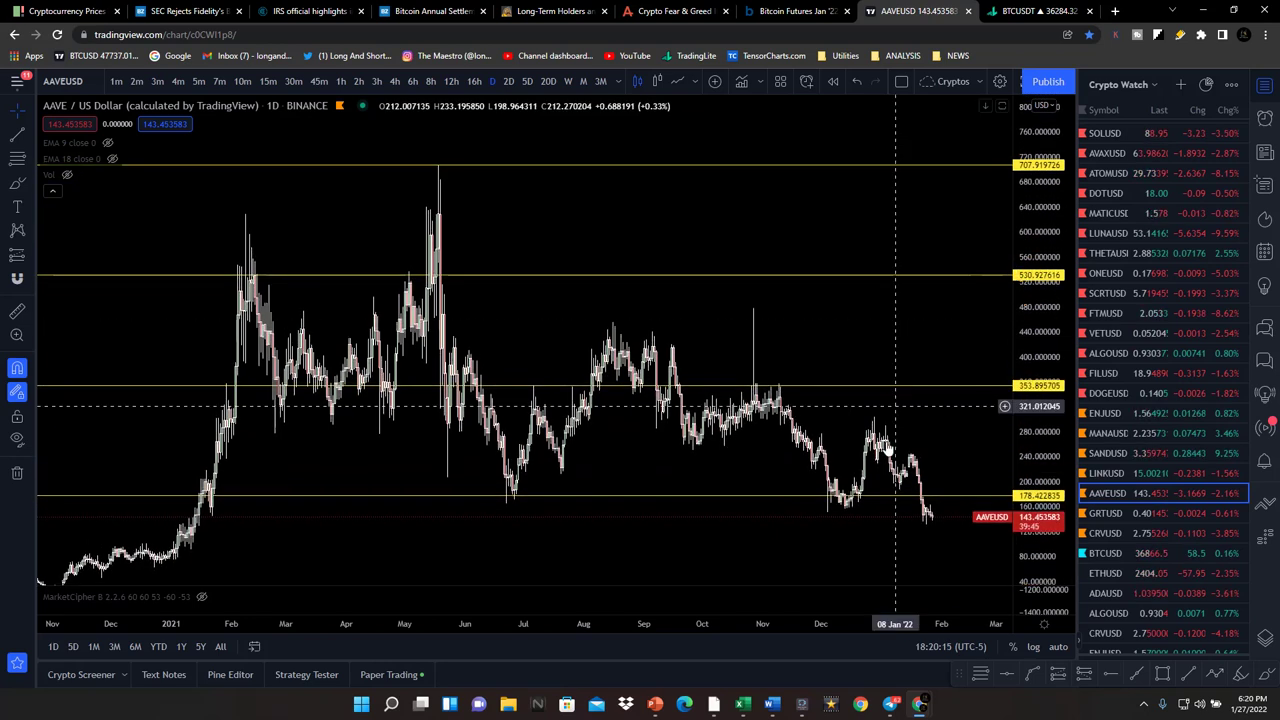
drag(903, 423, 906, 371)
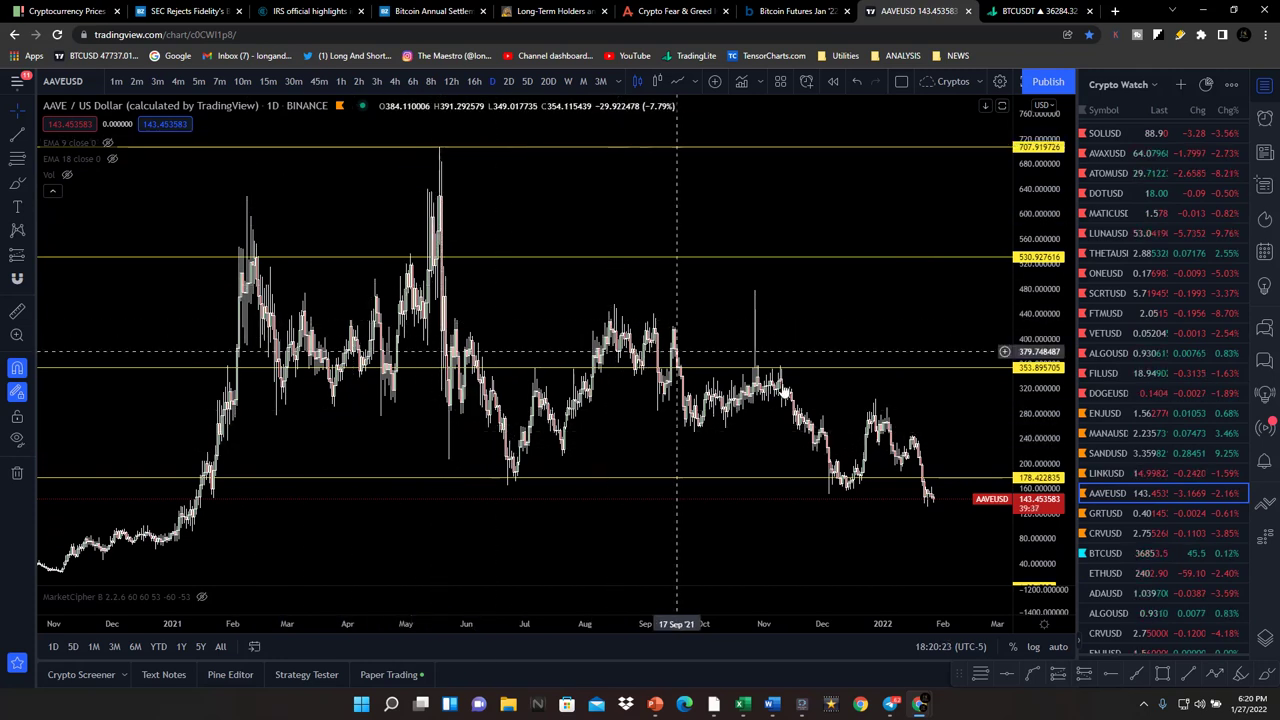
drag(1045, 312, 997, 345)
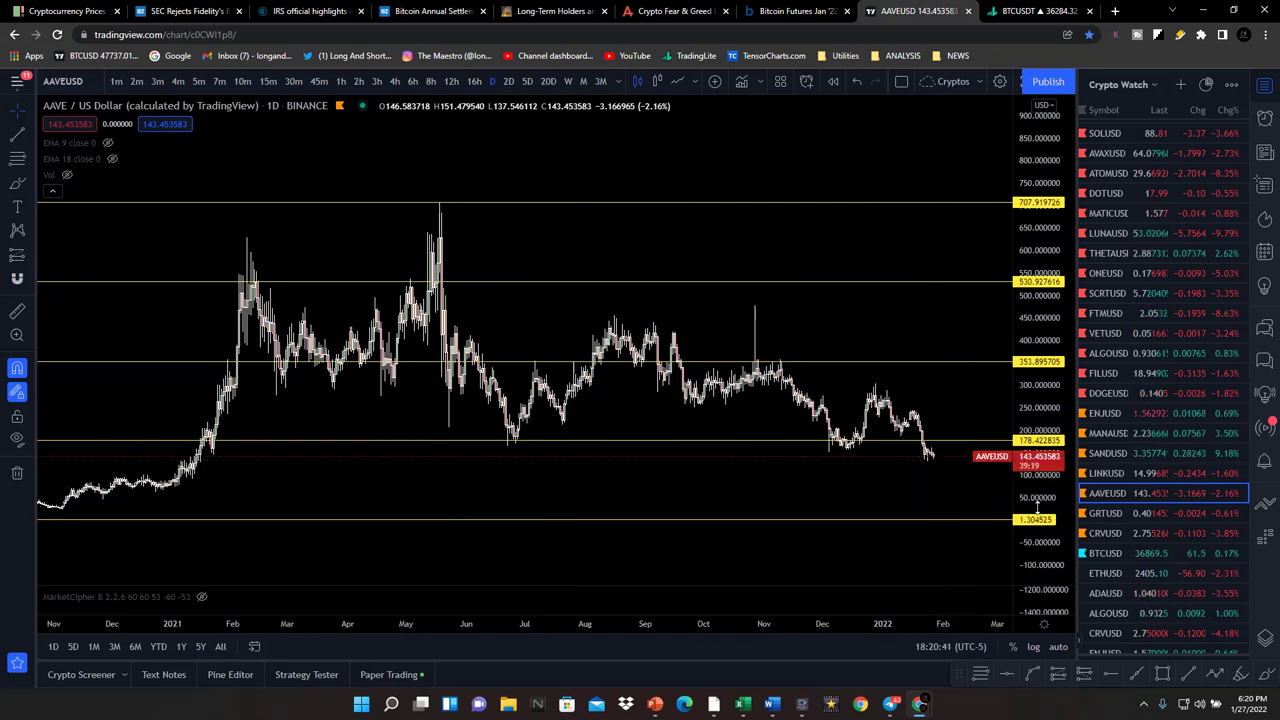
scroll(884, 476, down, 3)
scroll(884, 476, up, 4)
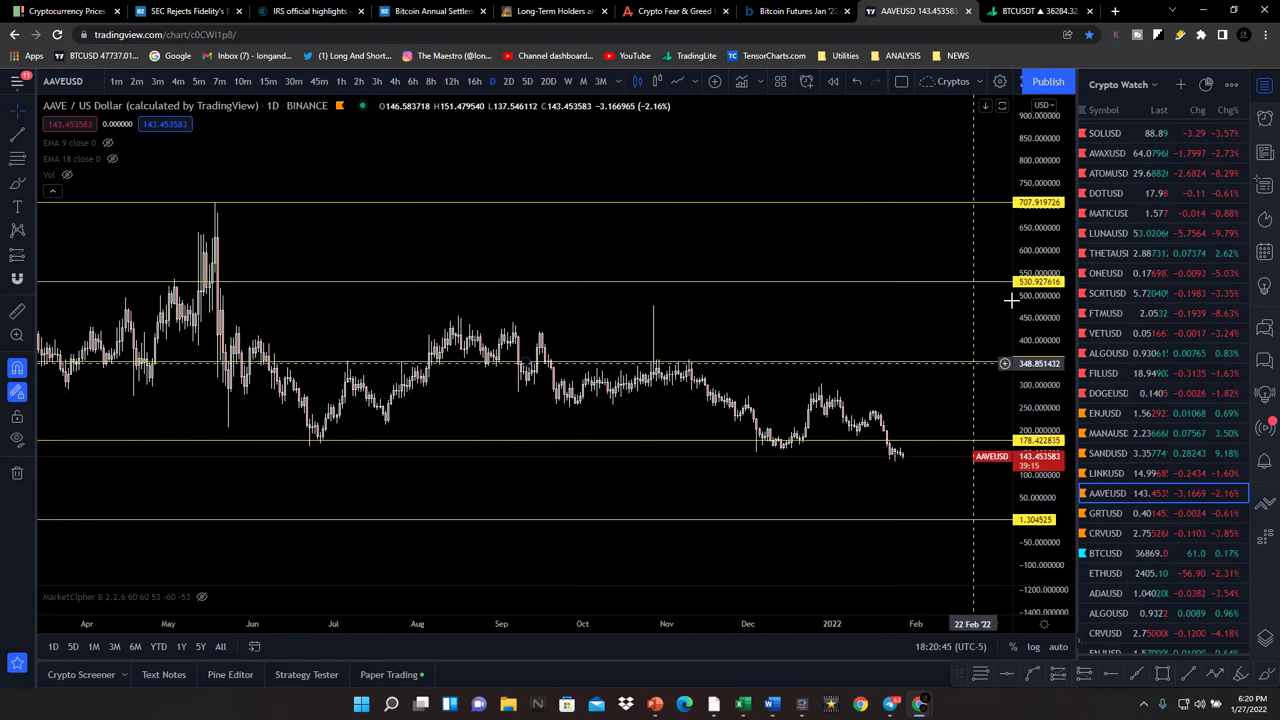
drag(1041, 308, 1041, 340)
scroll(903, 423, down, 3)
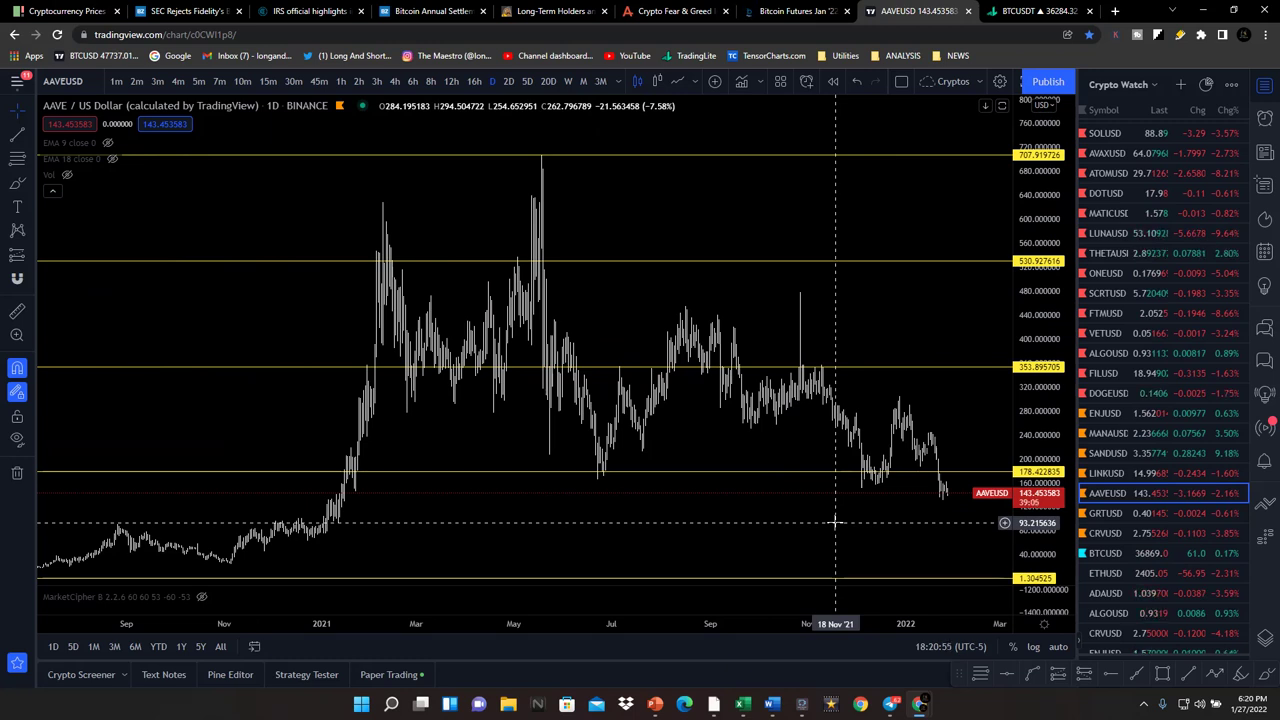
Load the GRTUSD chart and inspect its full price history against the five zone lines with the price scale compressed
click(1105, 515)
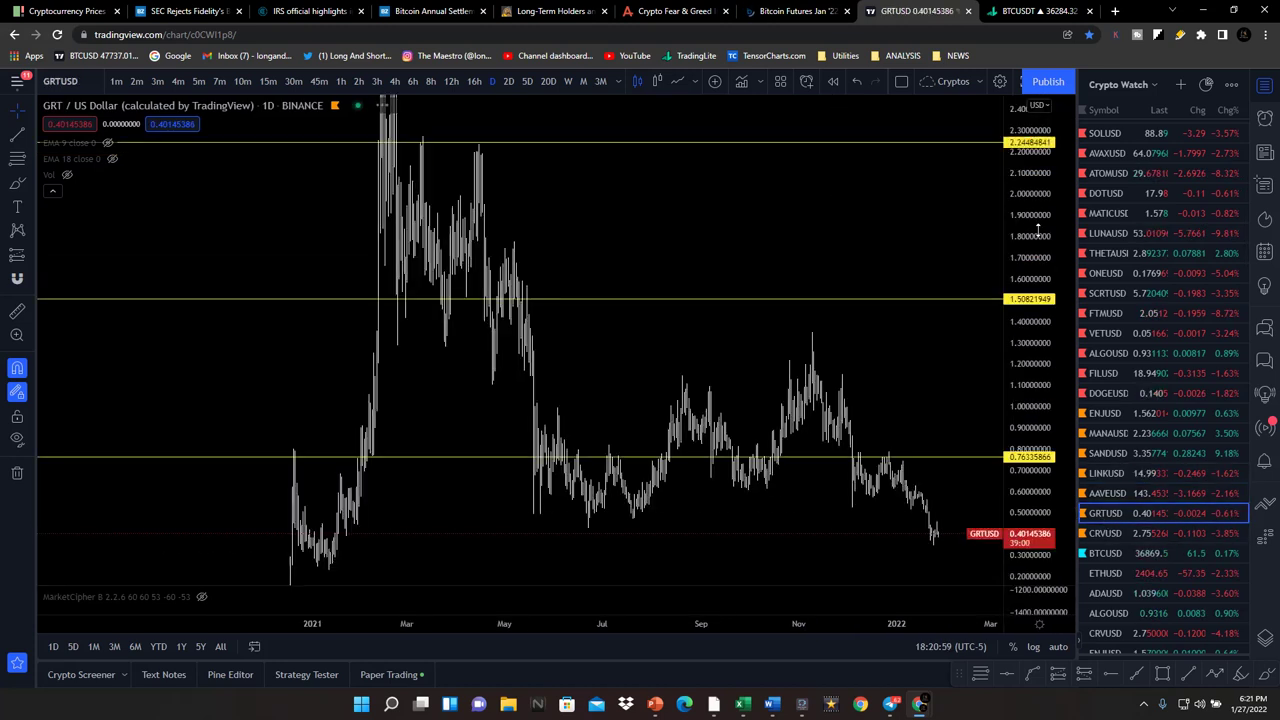
drag(1033, 210, 851, 429)
scroll(793, 536, down, 3)
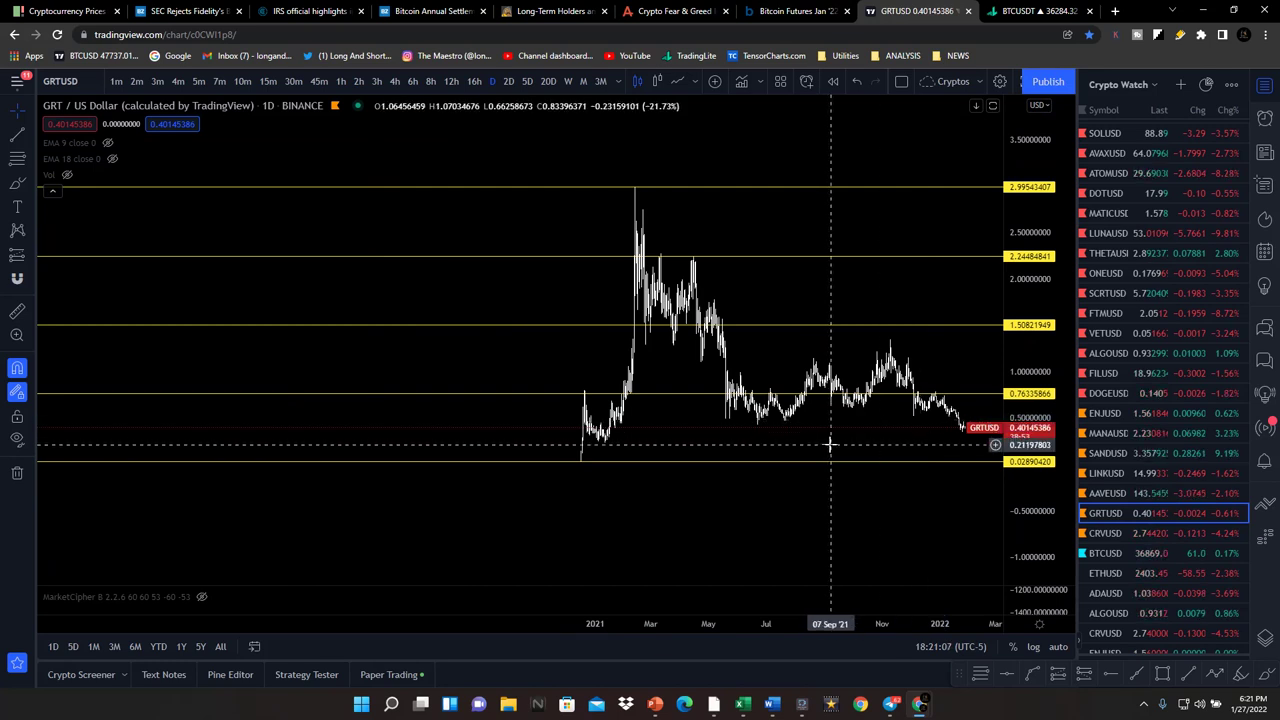
drag(1045, 405, 1034, 355)
scroll(969, 410, up, 4)
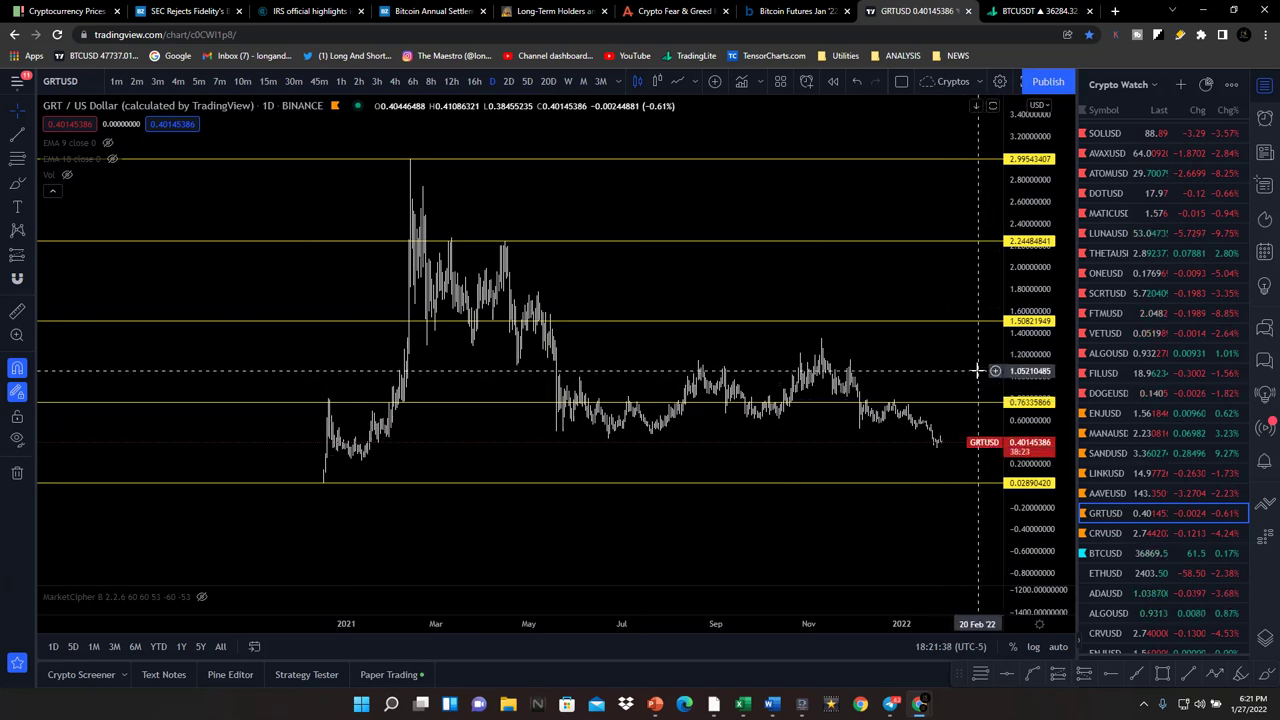
Load the CRVUSD chart and examine its early history, recent peaks and latest decline against the five zone lines
click(1105, 534)
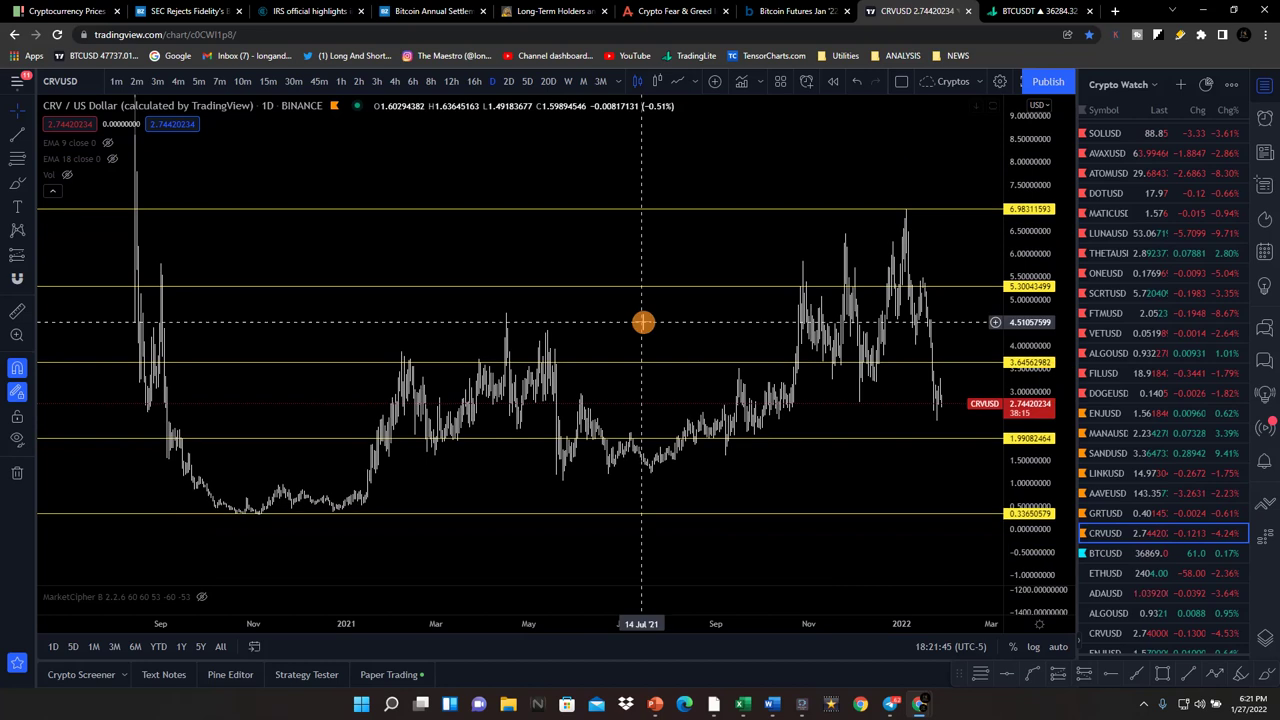
scroll(630, 323, down, 3)
drag(953, 453, 769, 478)
mouse_move(1027, 315)
mouse_down()
mouse_move(1027, 350)
mouse_move(1030, 322)
mouse_up()
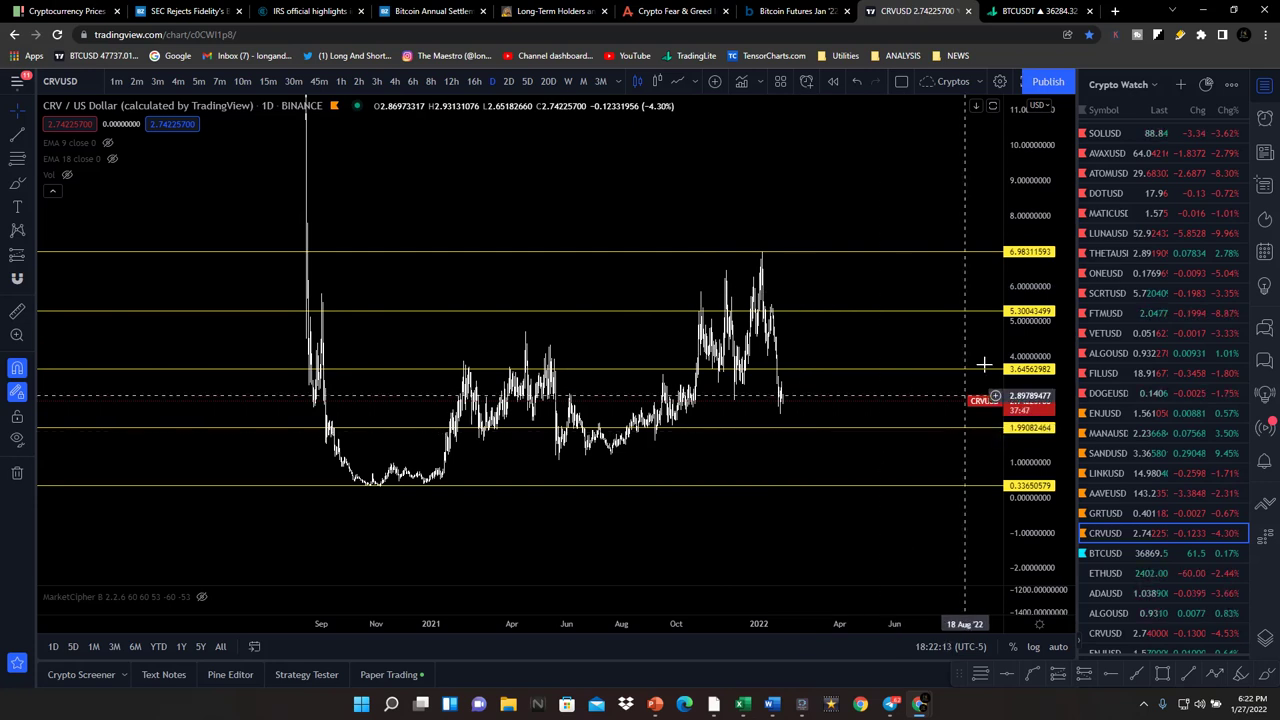
drag(1037, 316, 1011, 257)
scroll(874, 318, up, 4)
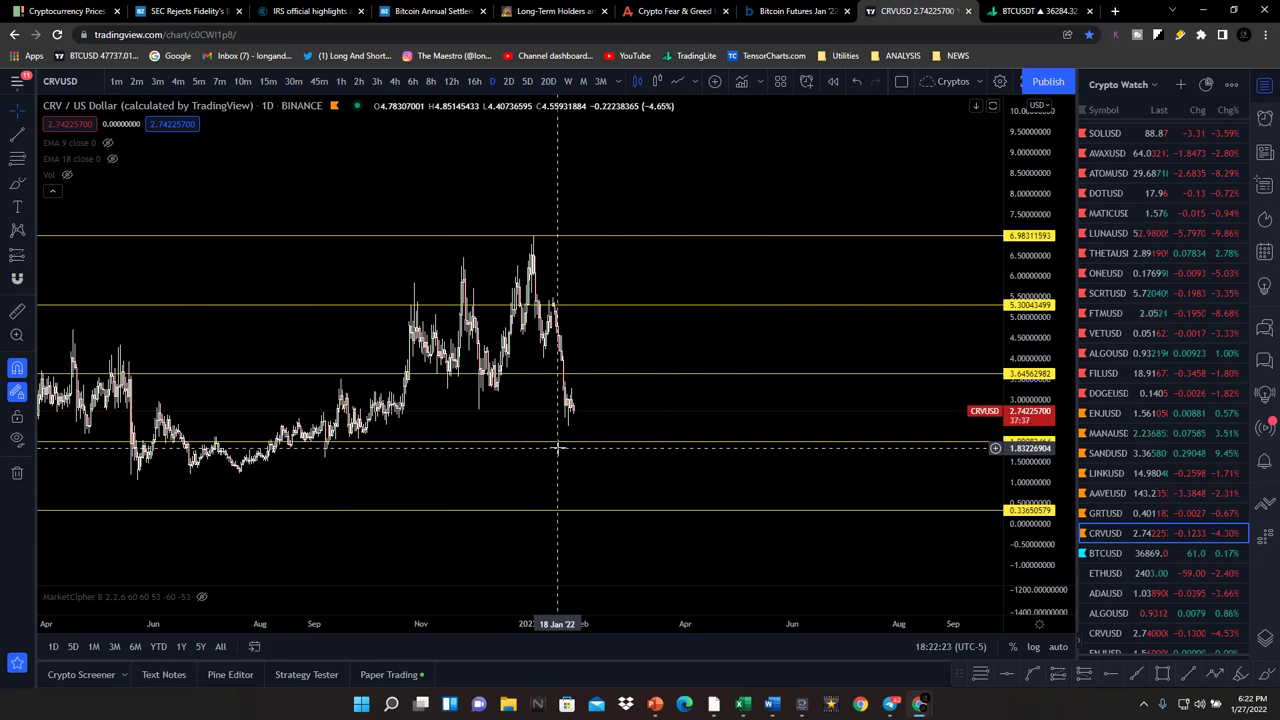
scroll(557, 448, left, 3)
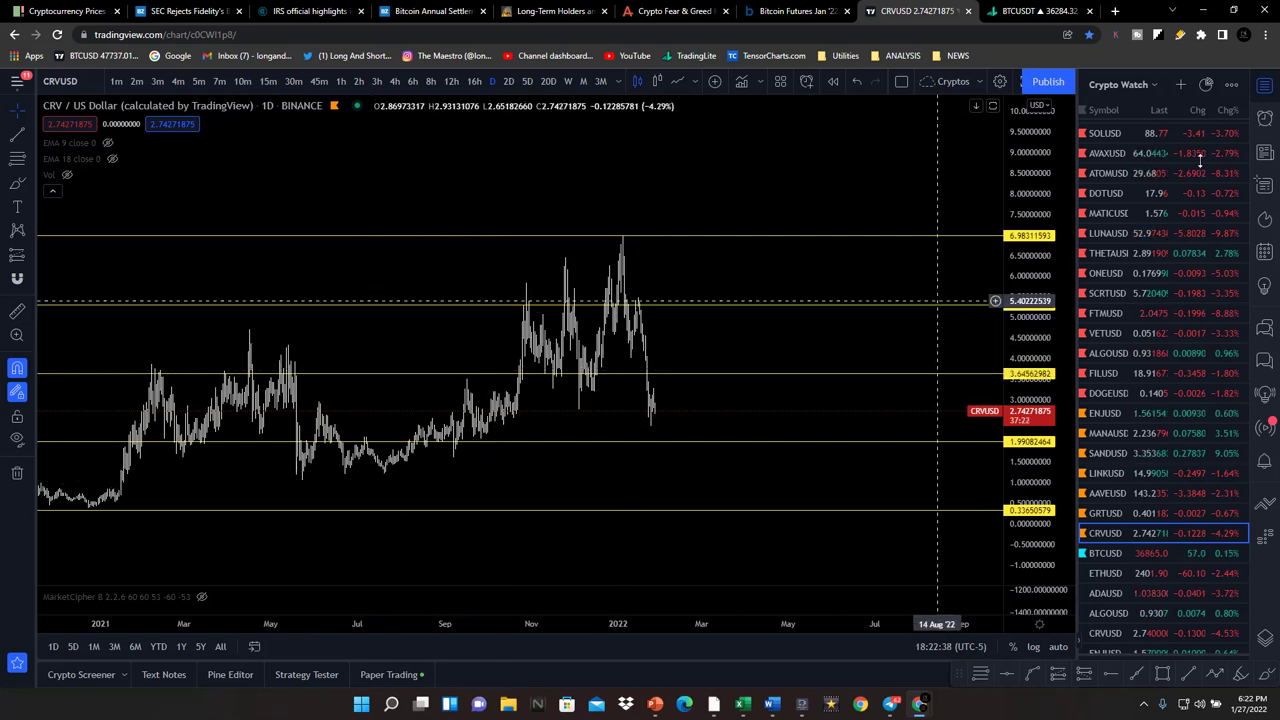
View the TOTAL crypto market cap chart with its weekly order blocks, and load the BTCUSDT chart
scroll(1146, 219, up, 3)
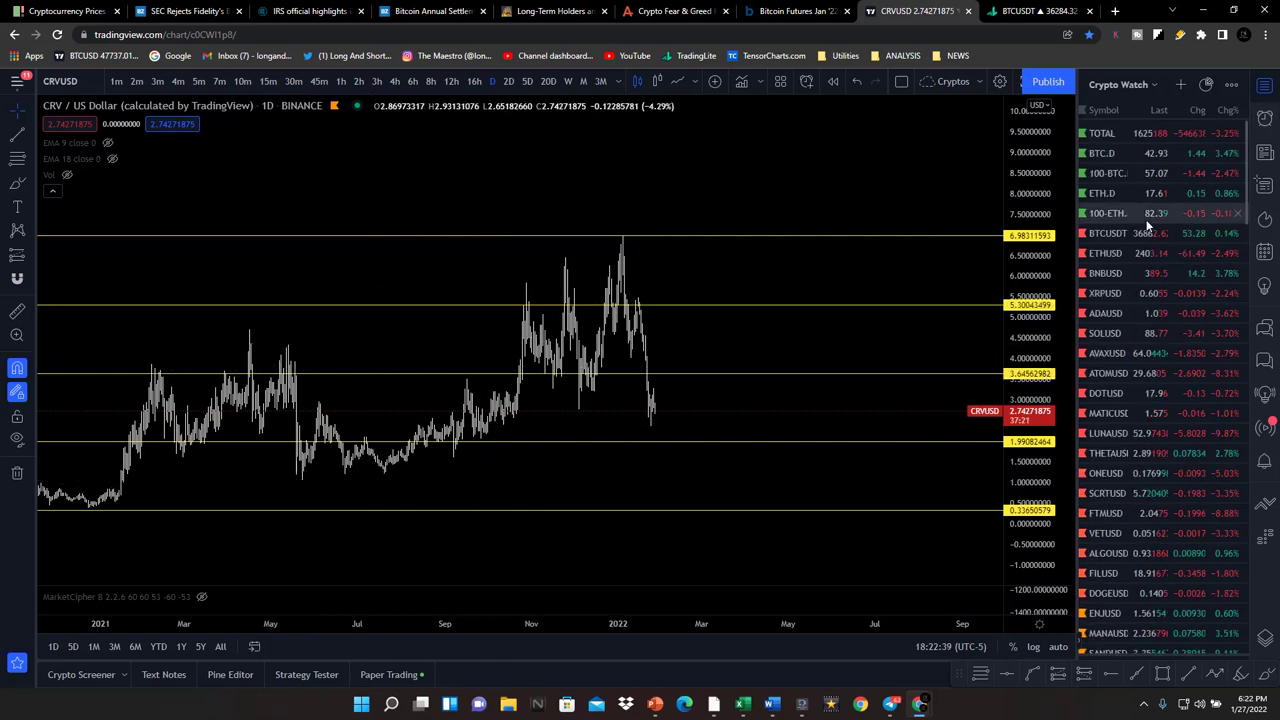
click(1113, 134)
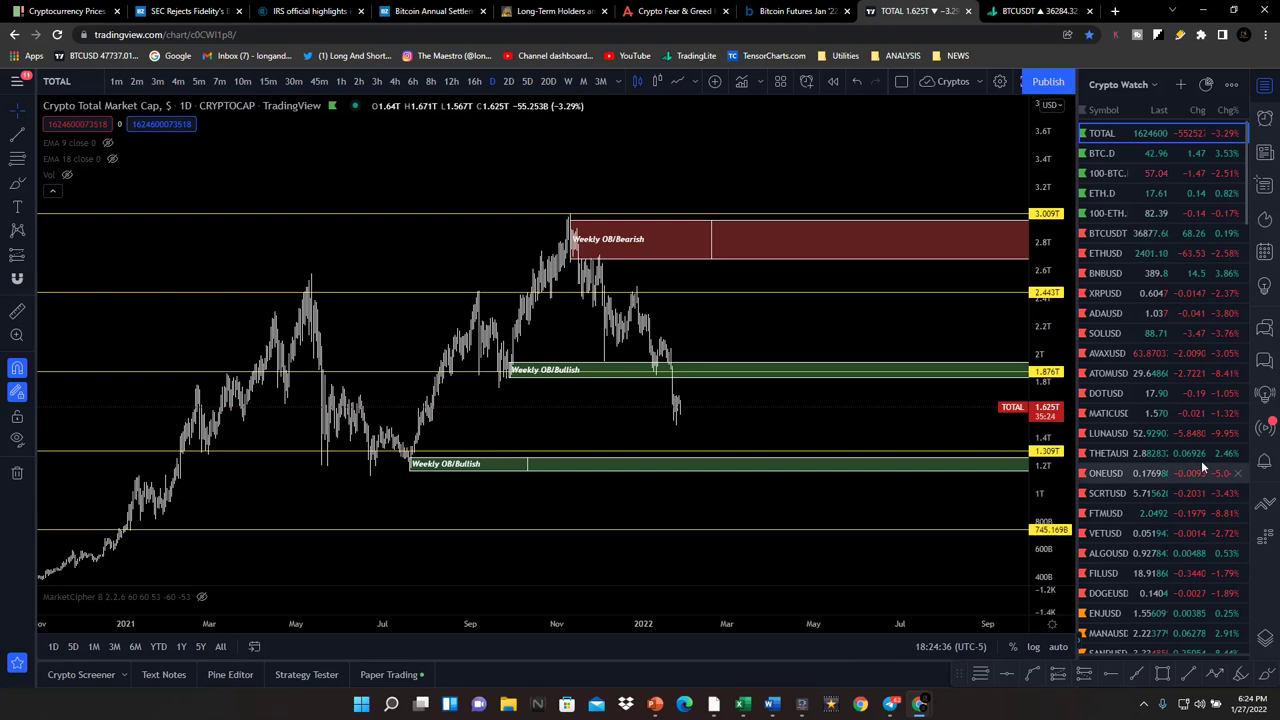
click(1124, 237)
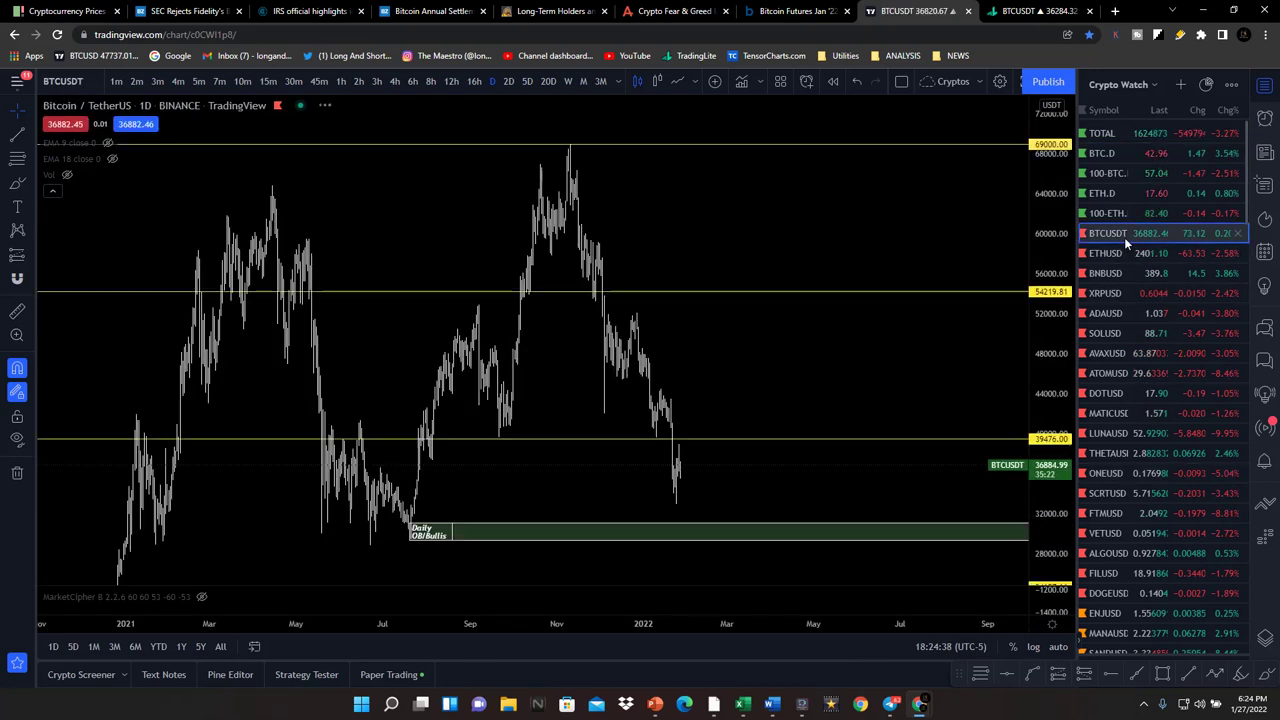
Load the ETHUSD chart and compress its price scale to show all five zone lines
click(1106, 274)
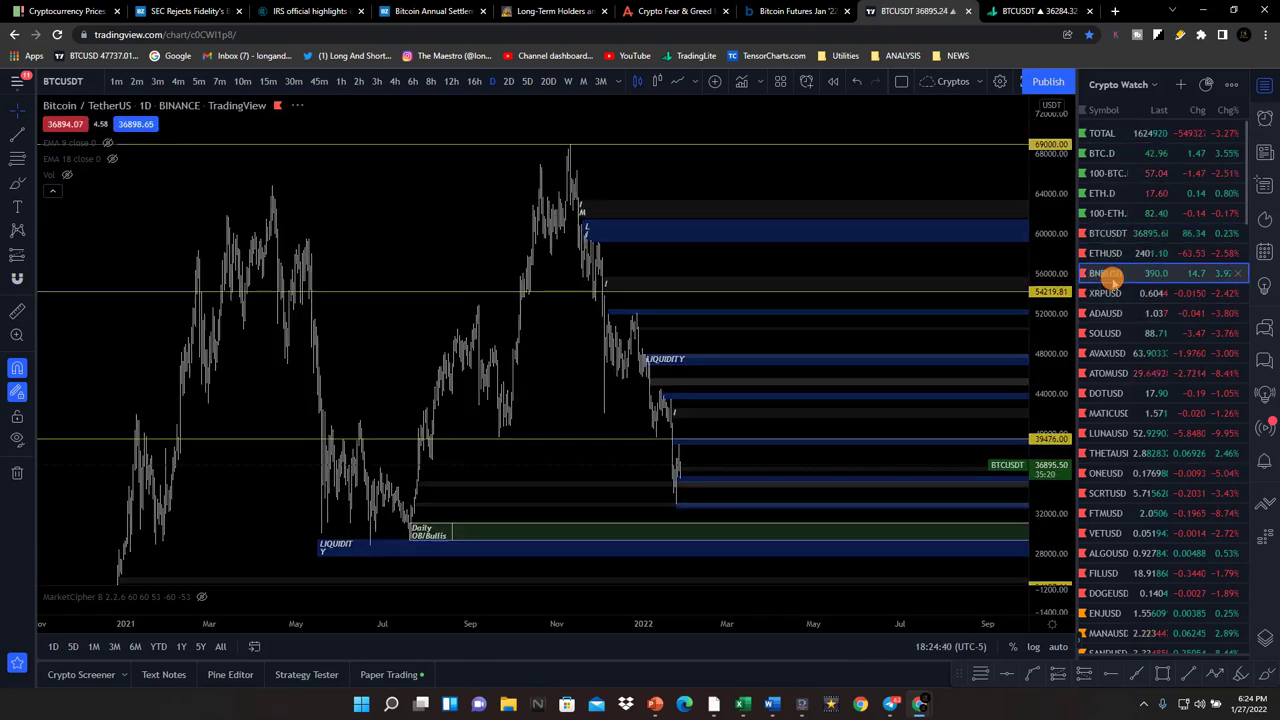
click(1105, 255)
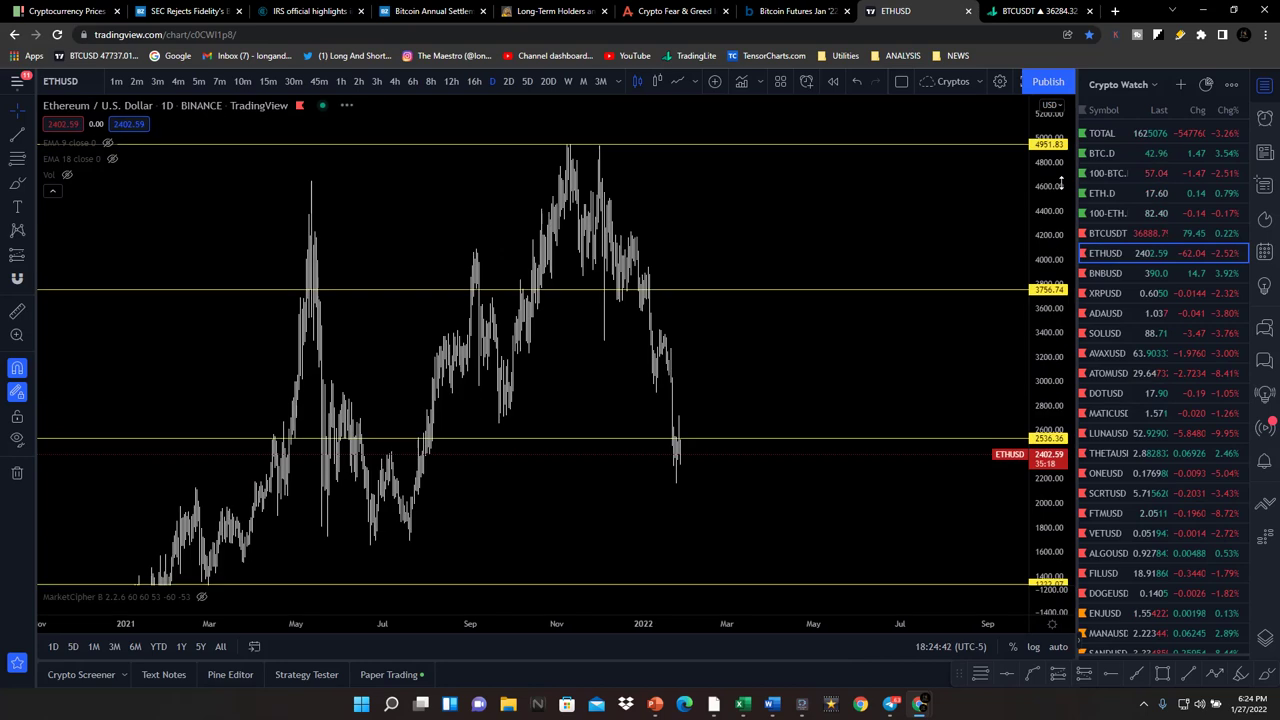
drag(1052, 334, 1050, 430)
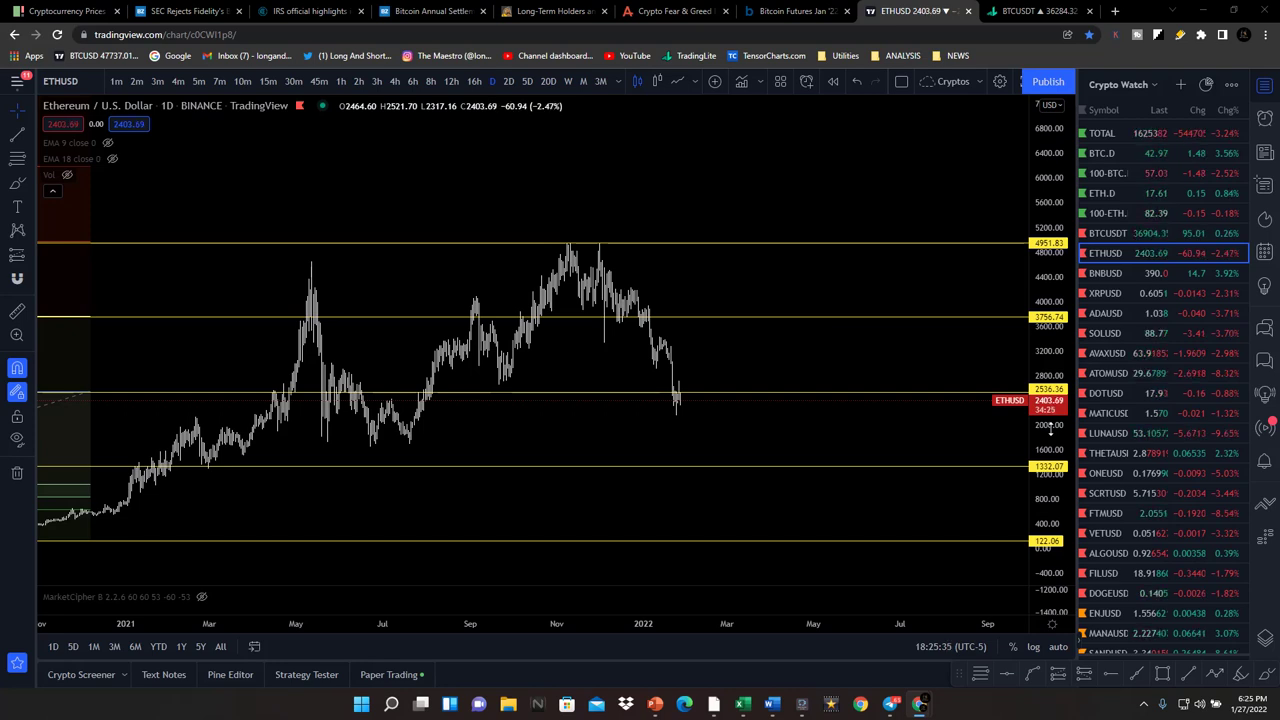
Switch to the Crypto Buy-Sell Zone Tracker workbook in Excel and select the tickers FIL through DOGE in the Bargain Discount zone
mouse_move(771, 704)
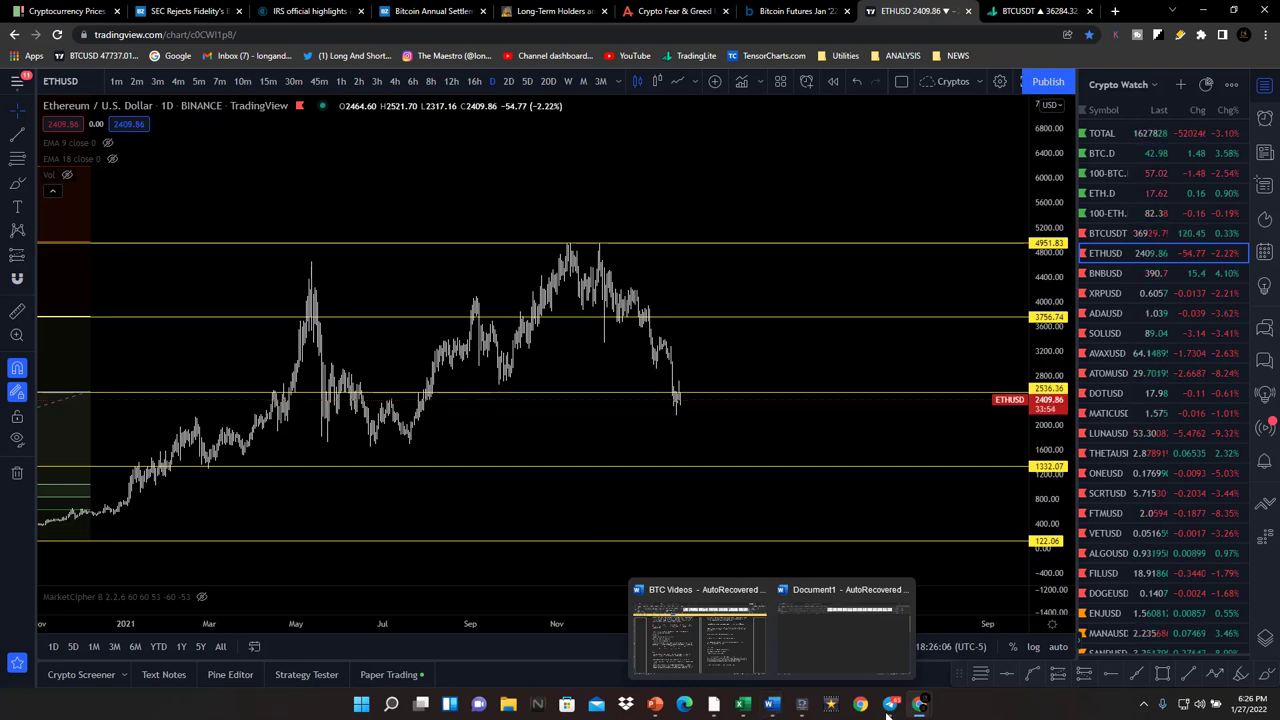
click(743, 705)
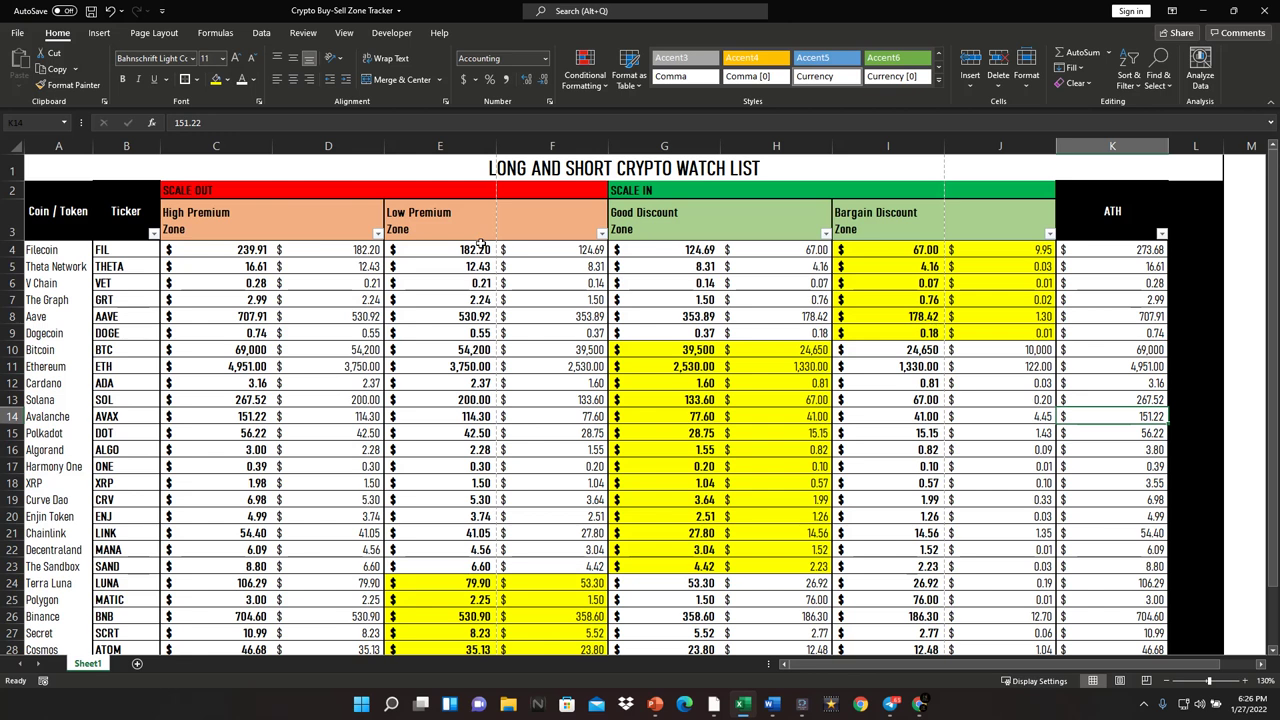
drag(146, 249, 139, 330)
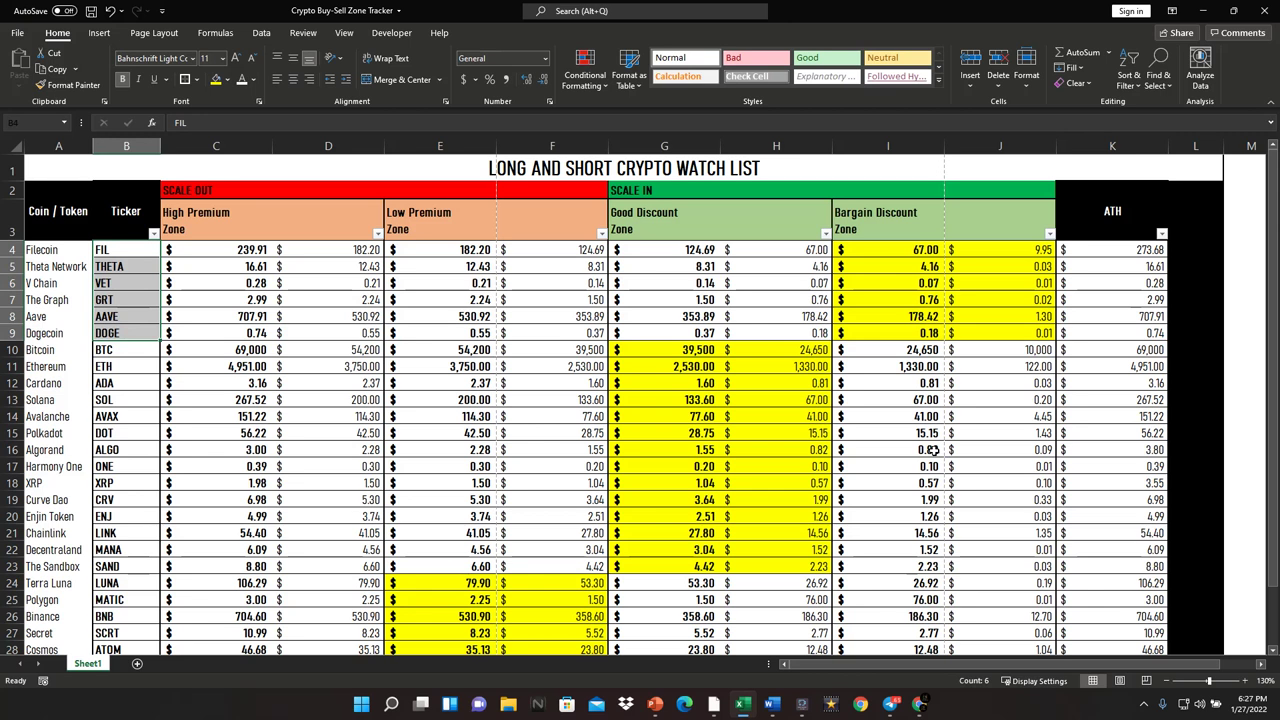
scroll(932, 450, down, 2)
scroll(932, 450, up, 2)
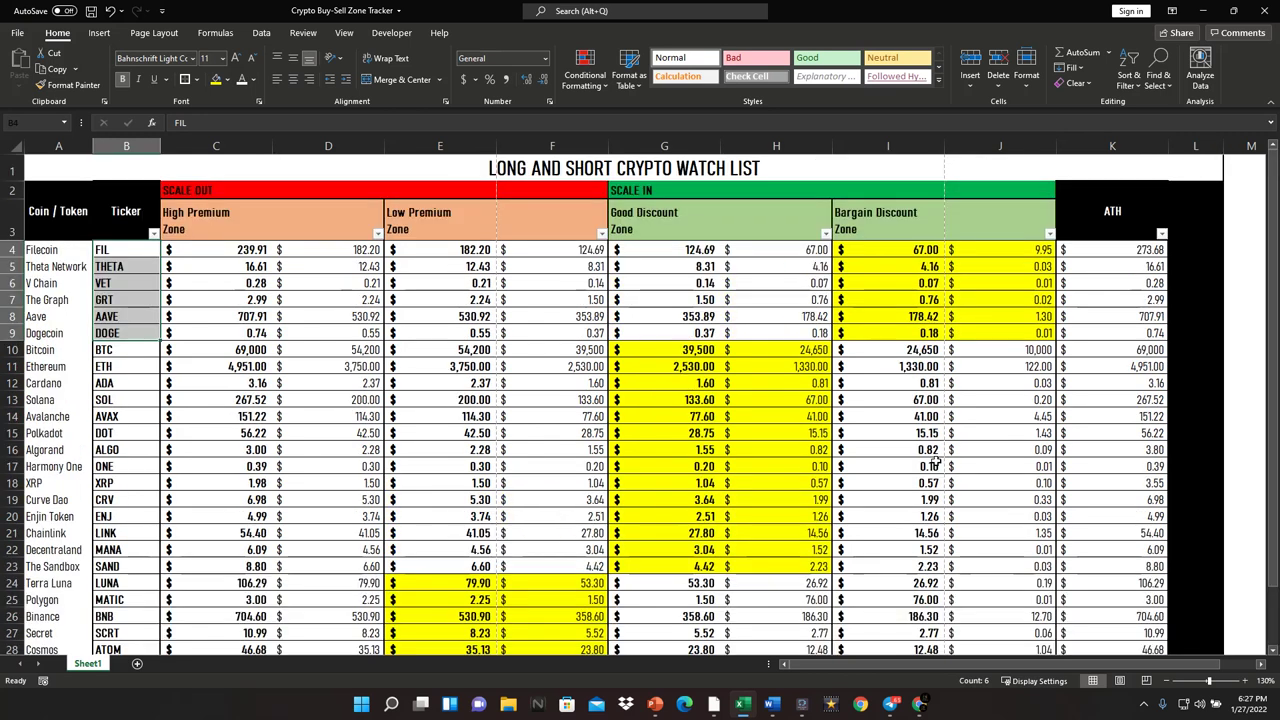